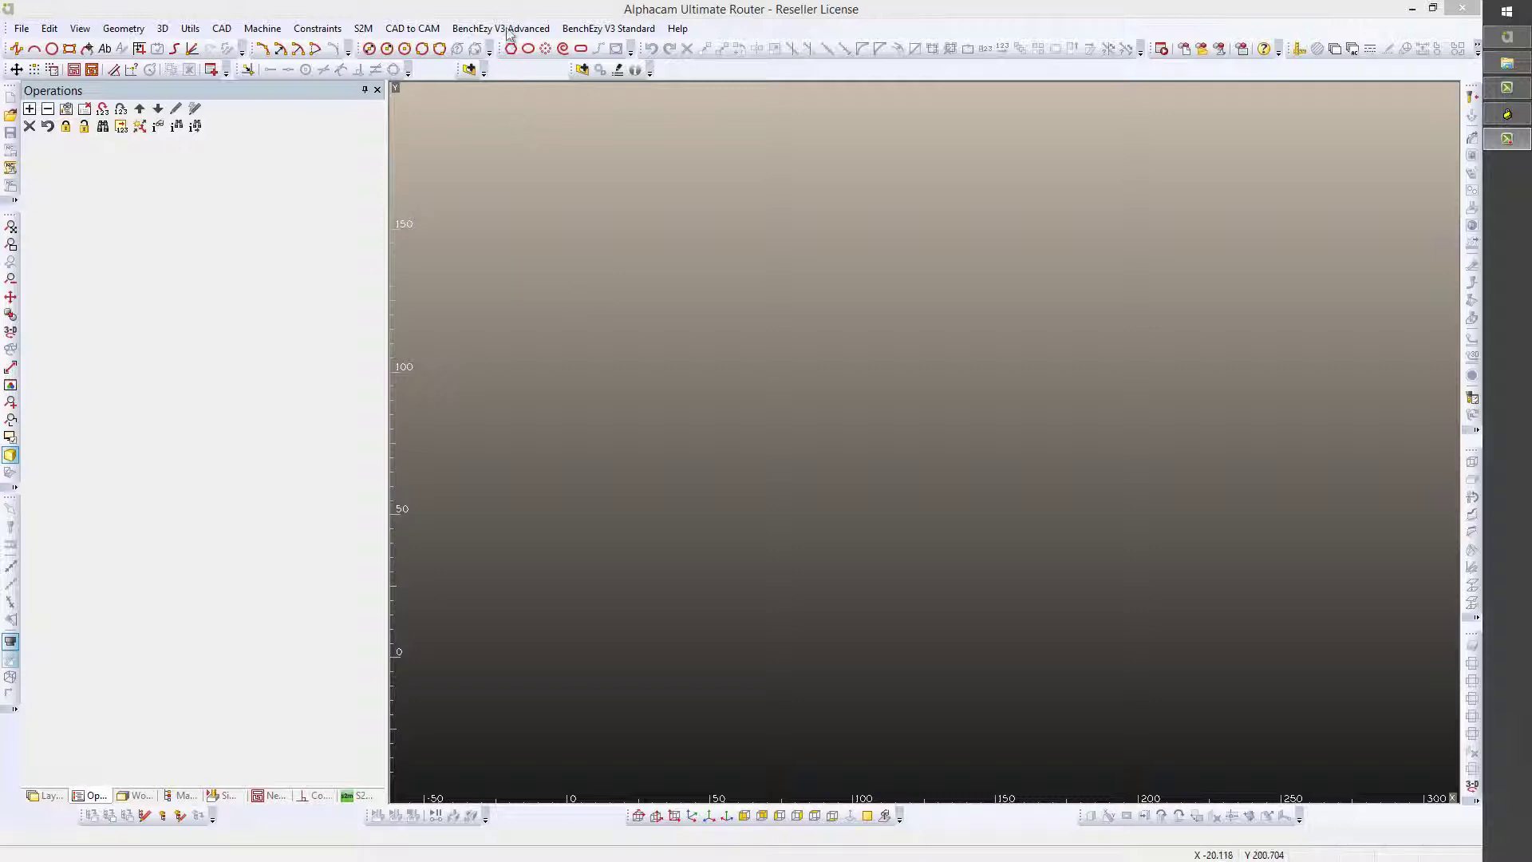
# Open the BenchEzy V3 Advanced settings and bring up the machine posts setup.
pyautogui.click(501, 28)
pyautogui.click(489, 102)
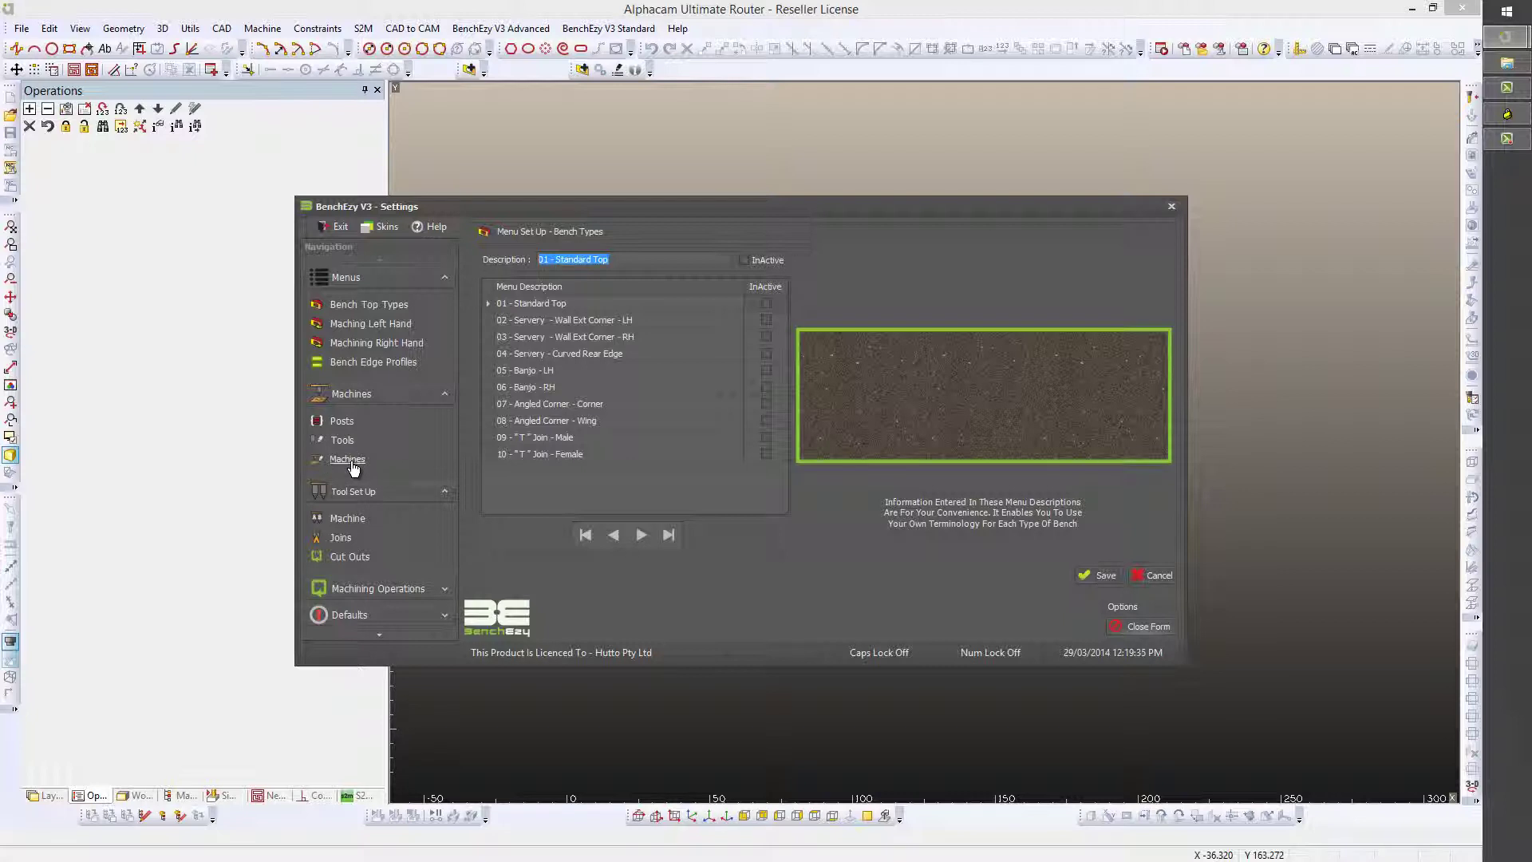
pyautogui.click(335, 422)
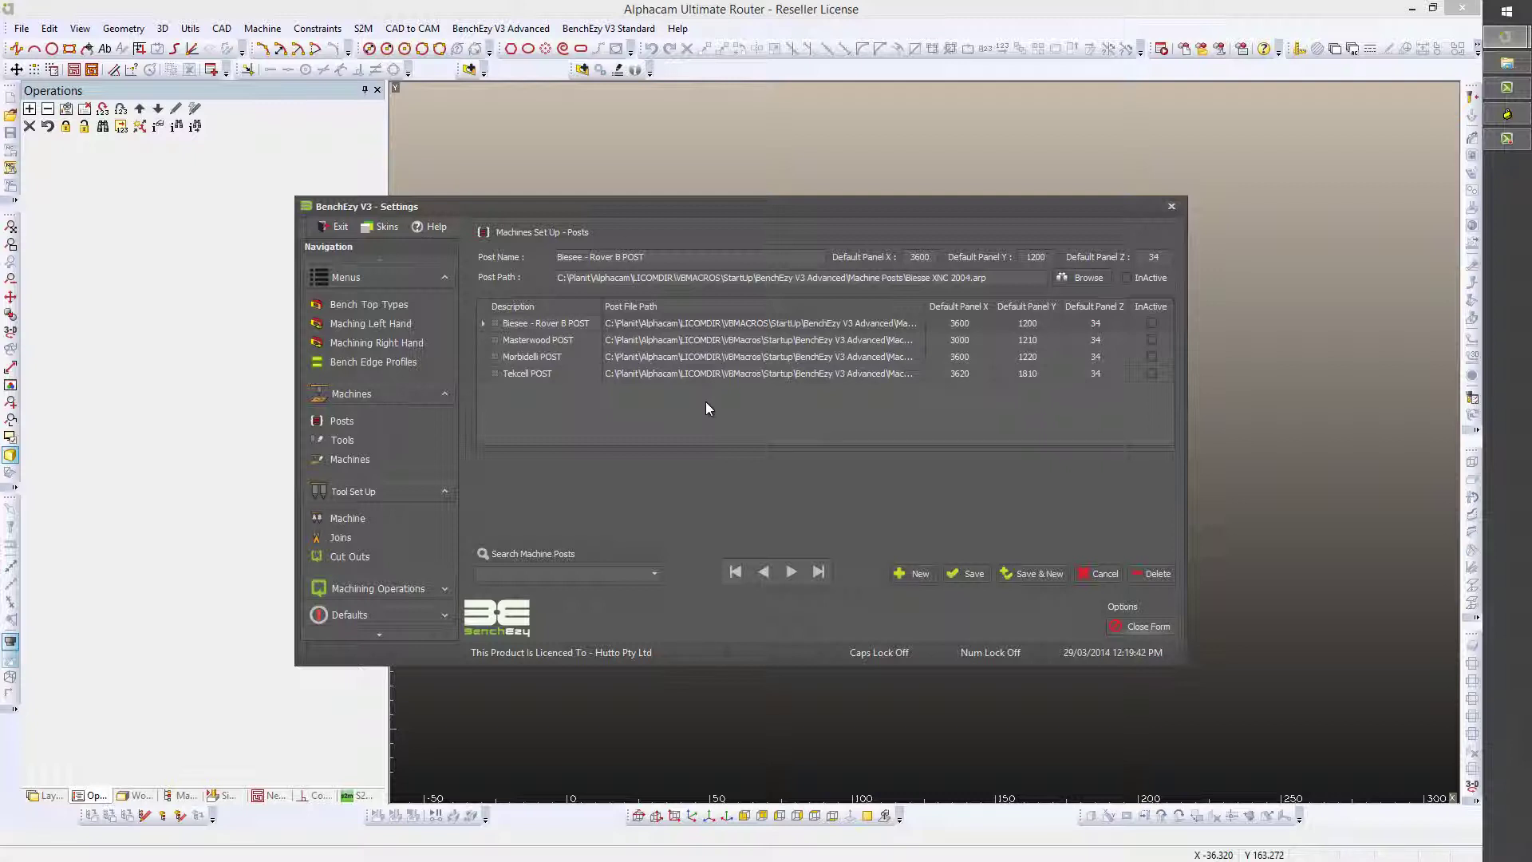
# Review the post name, path and default panel sizes of the Rover B, Masterwood, Morbidelli and Tekcell posts.
pyautogui.click(665, 257)
pyautogui.moveTo(665, 256); pyautogui.dragTo(533, 257)
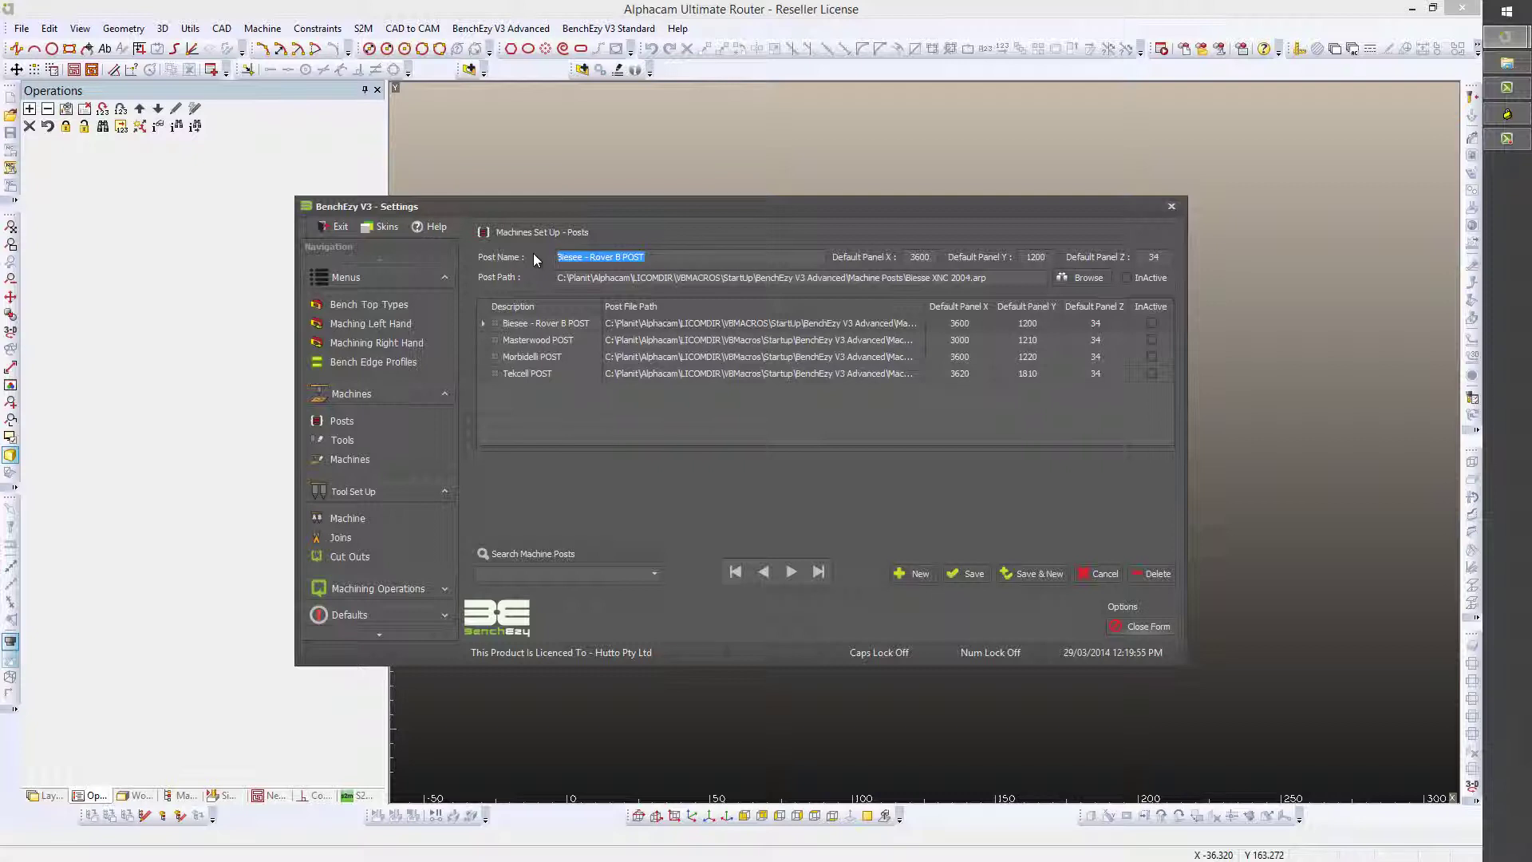
pyautogui.click(766, 342)
pyautogui.click(750, 355)
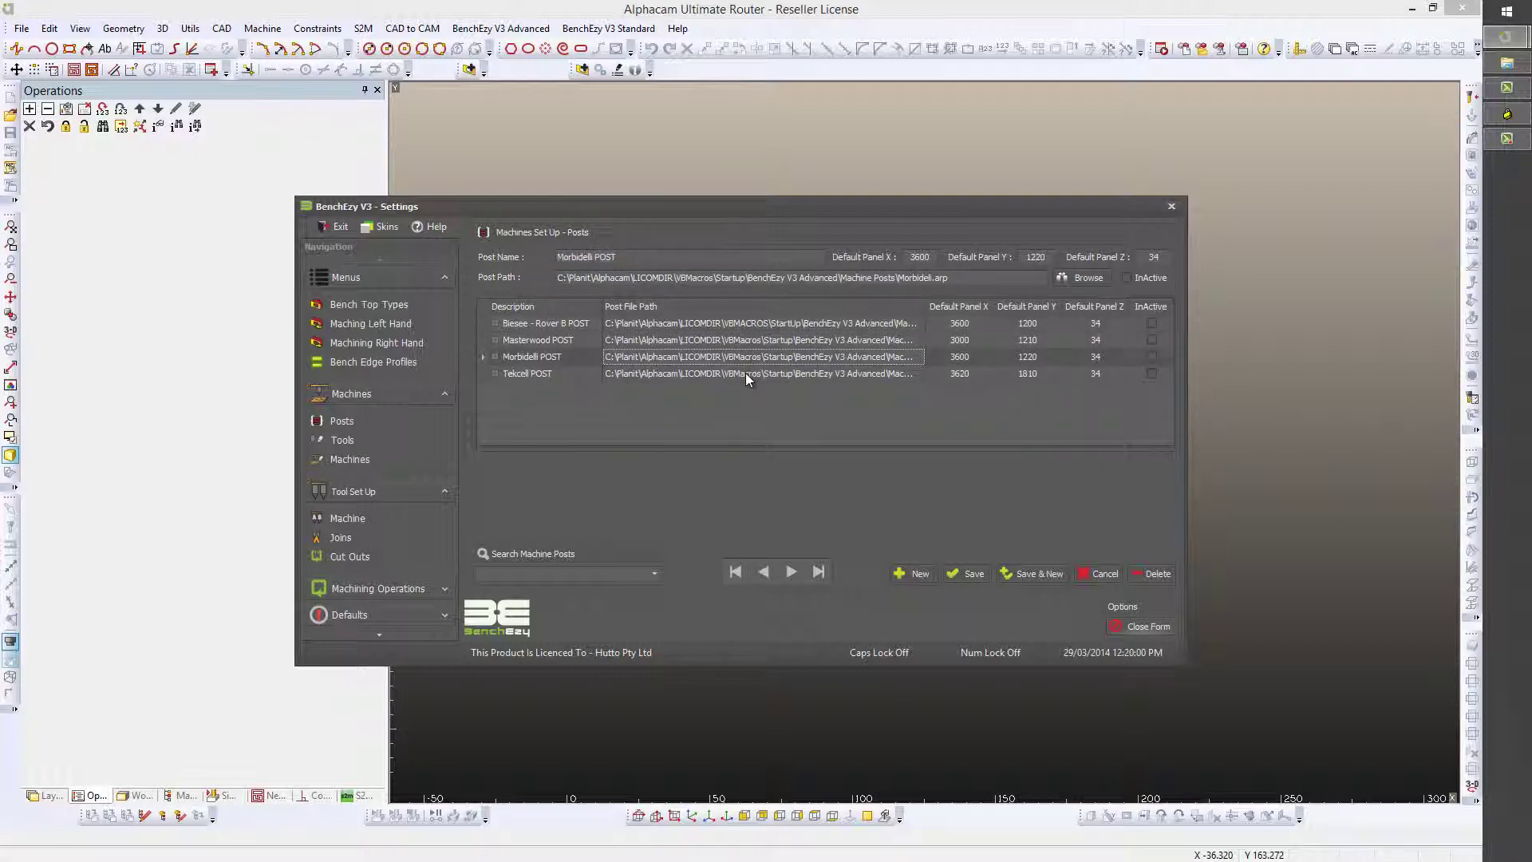
pyautogui.click(745, 371)
pyautogui.click(747, 358)
pyautogui.click(740, 341)
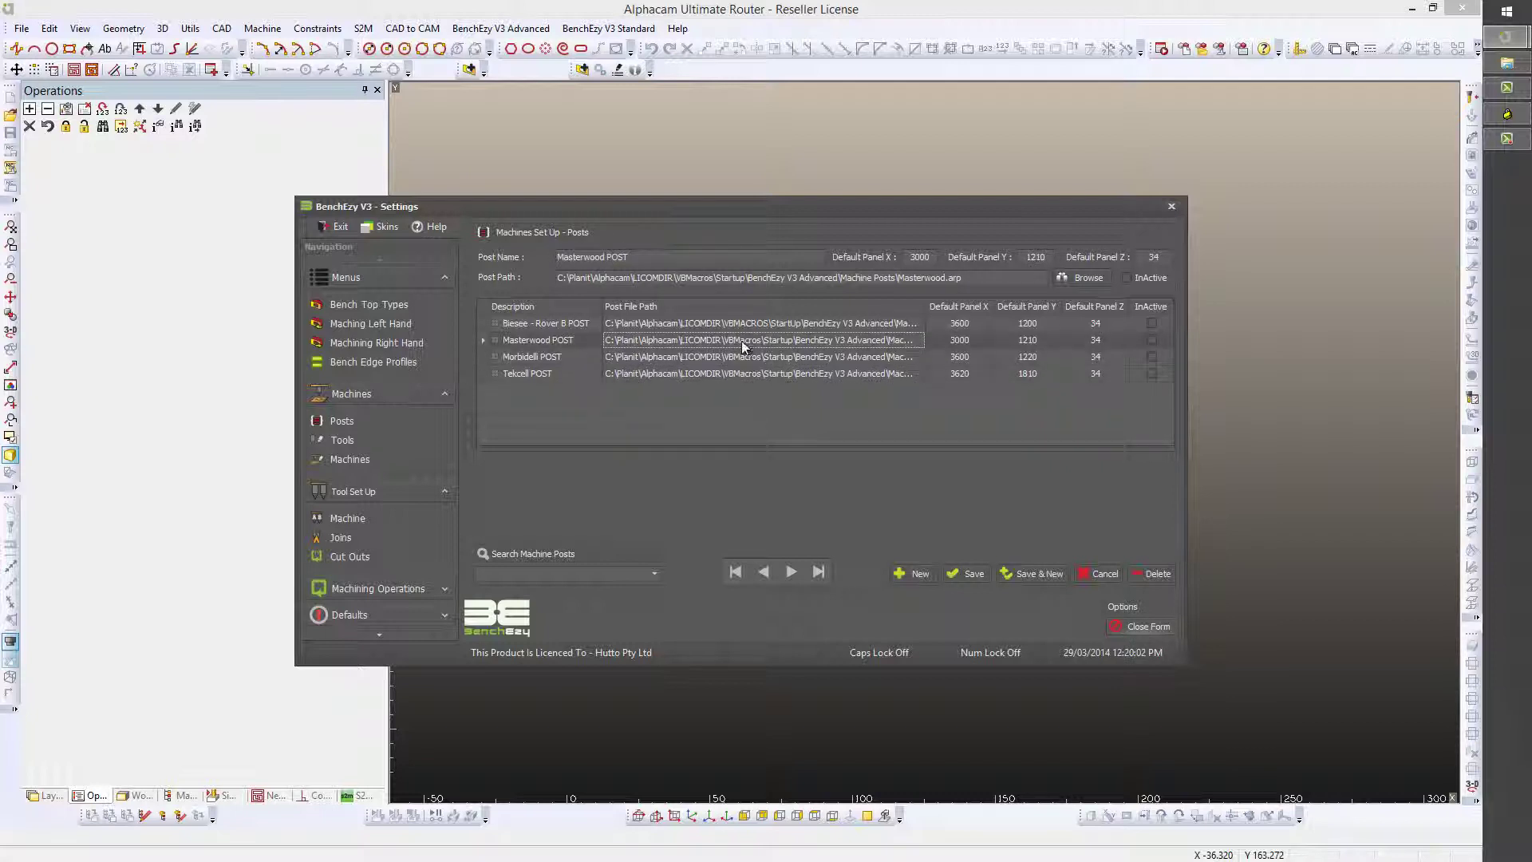
pyautogui.click(743, 324)
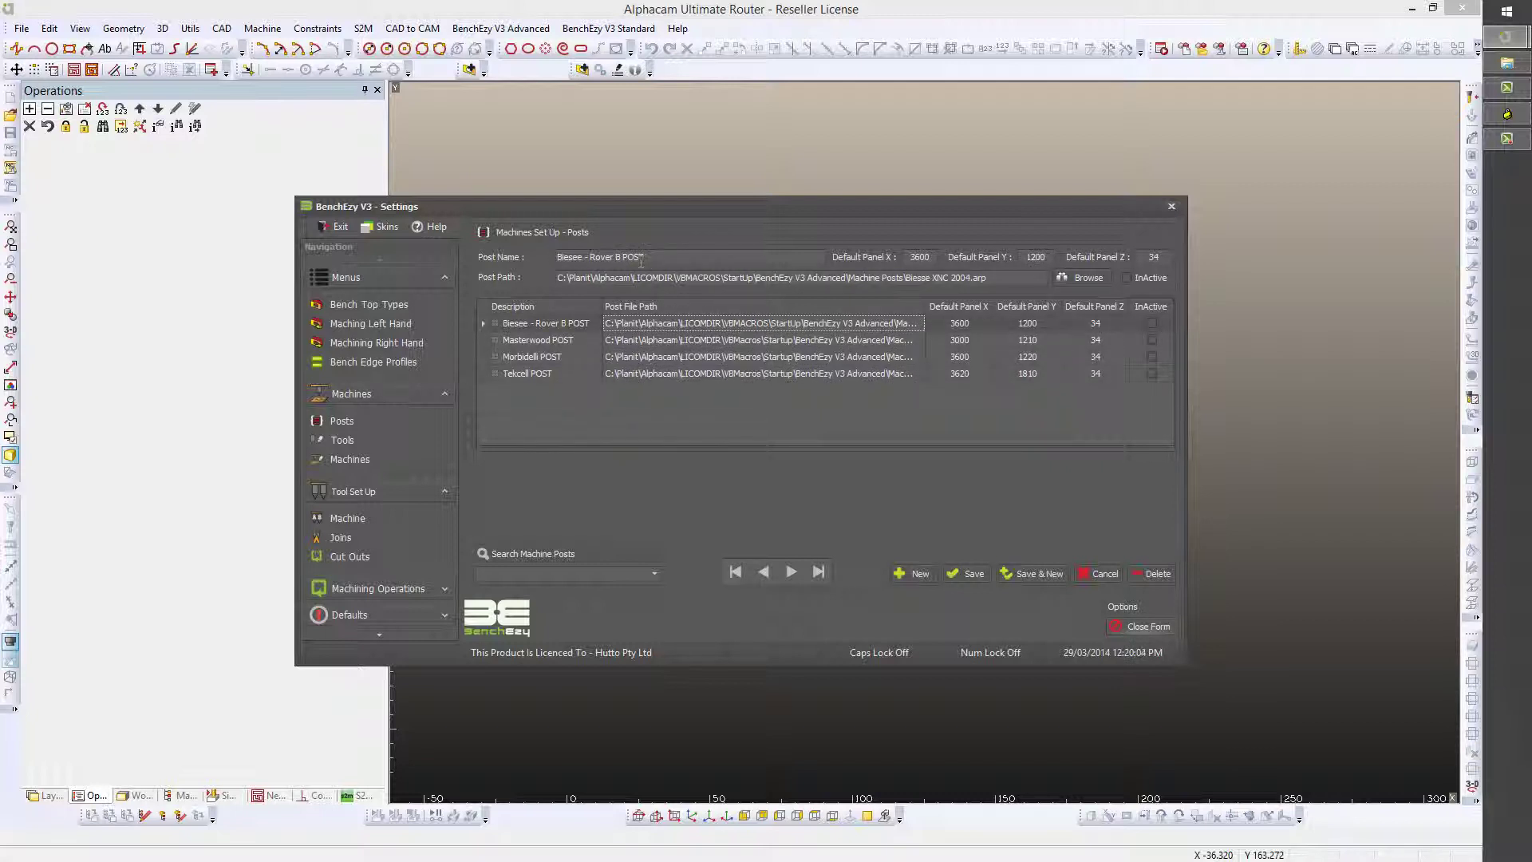
pyautogui.click(714, 339)
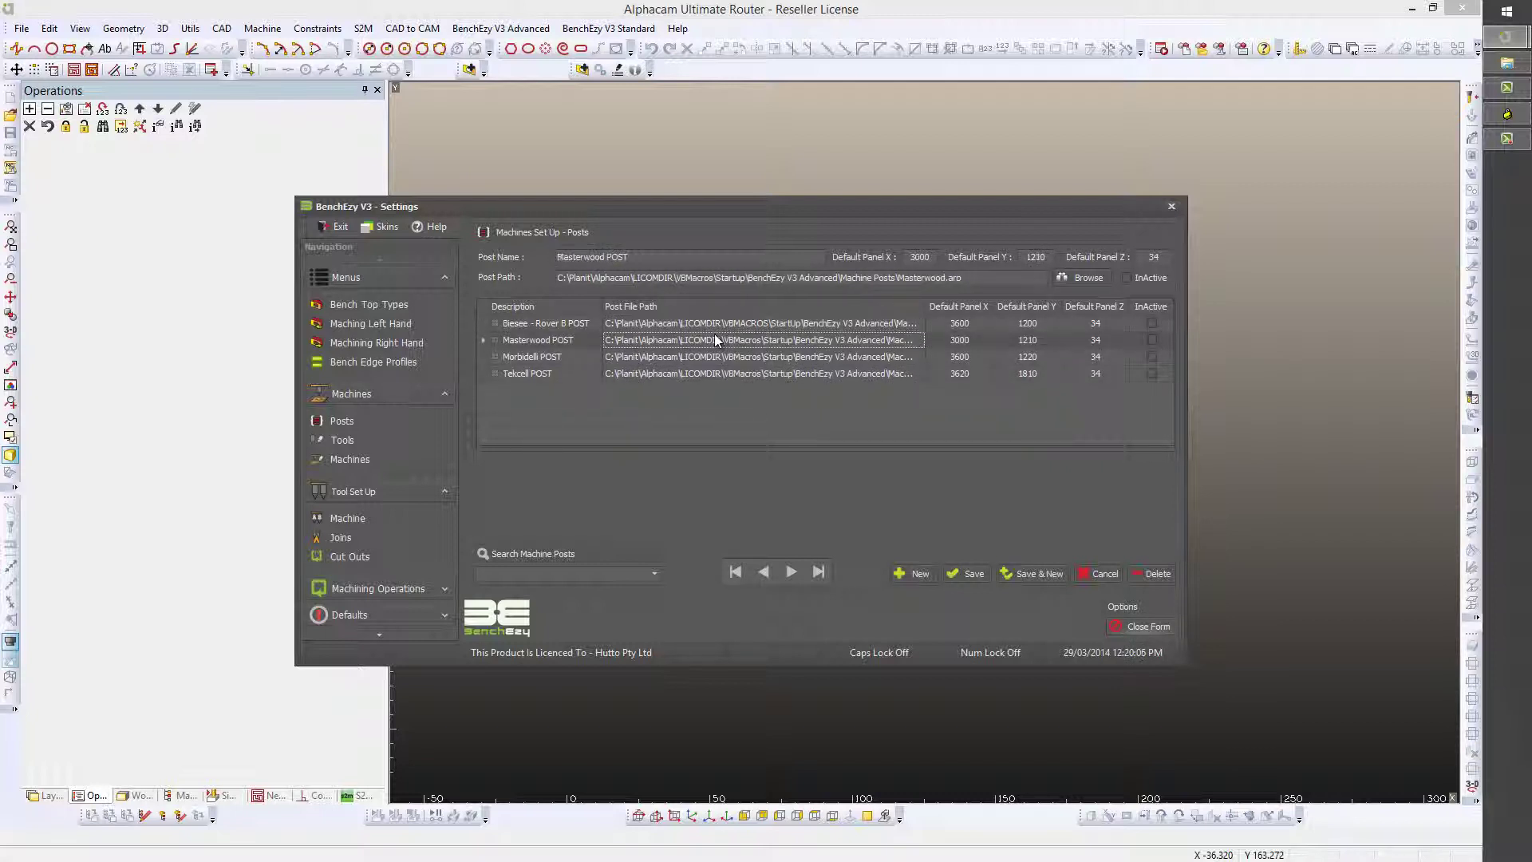
pyautogui.click(807, 355)
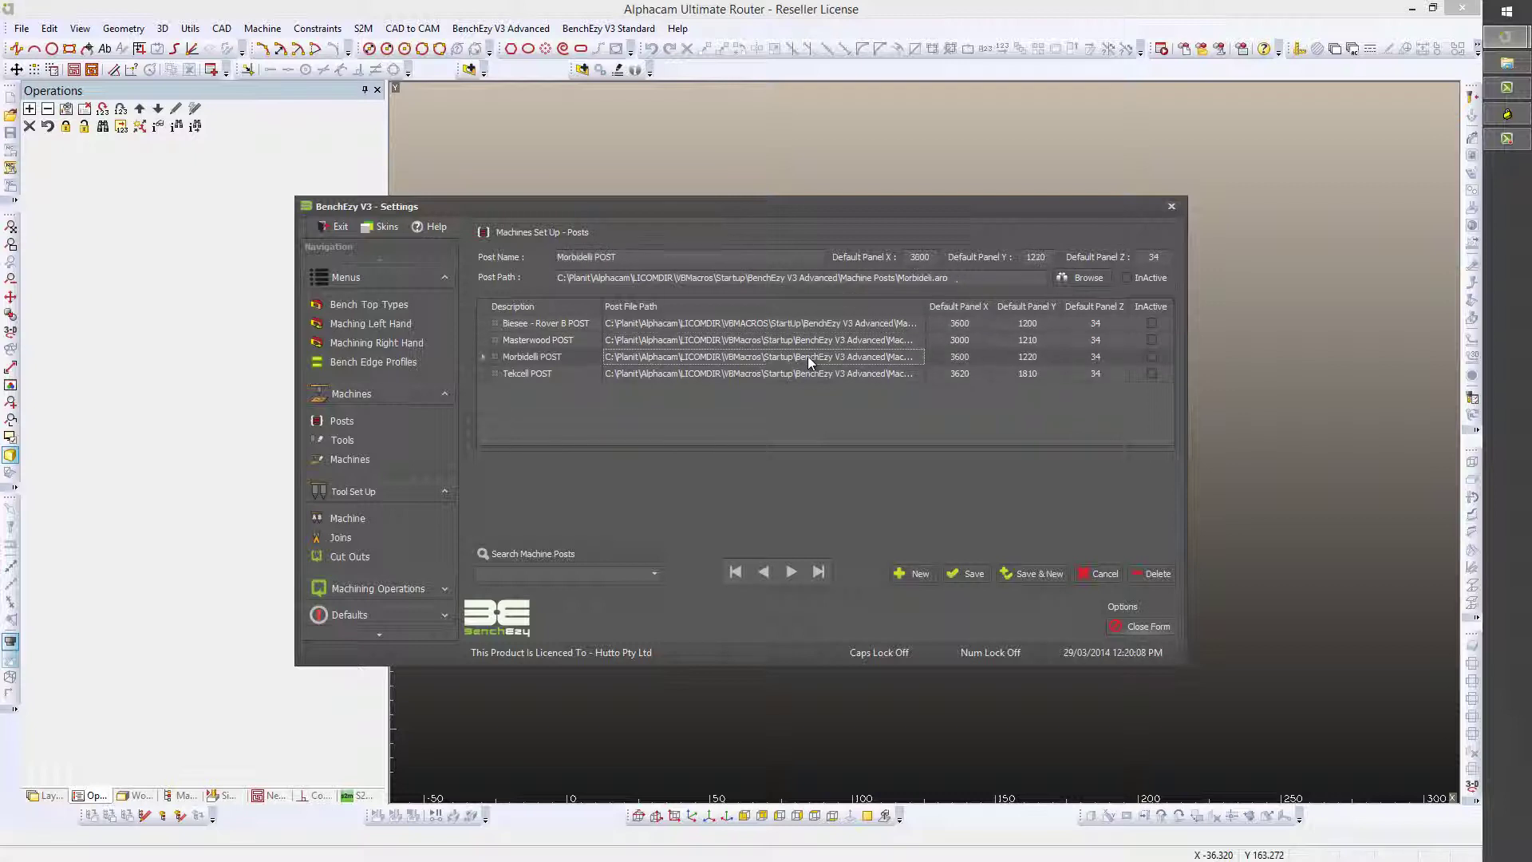
pyautogui.click(796, 372)
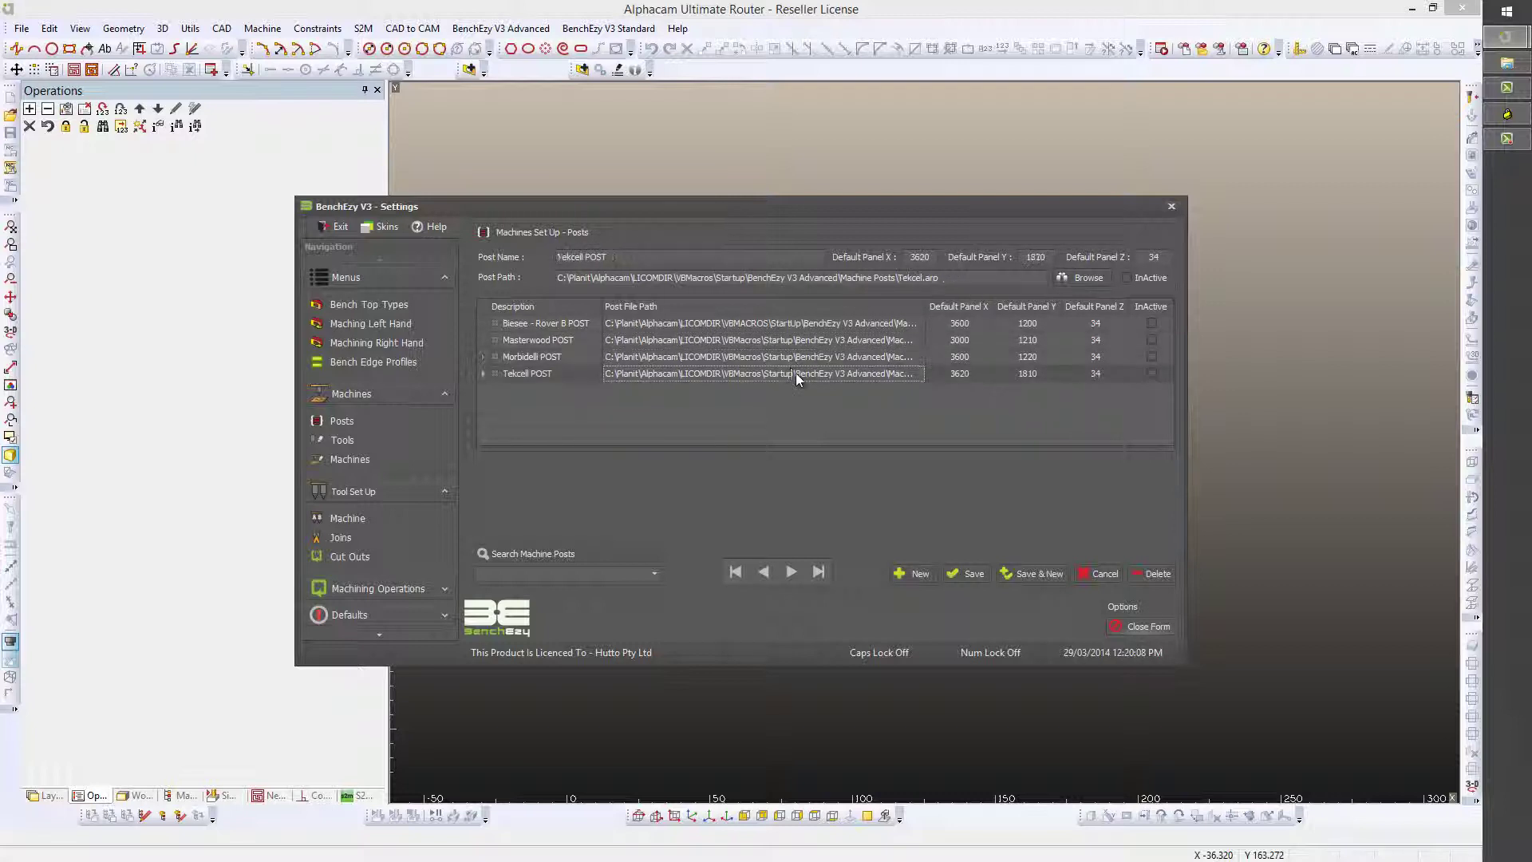
pyautogui.click(796, 324)
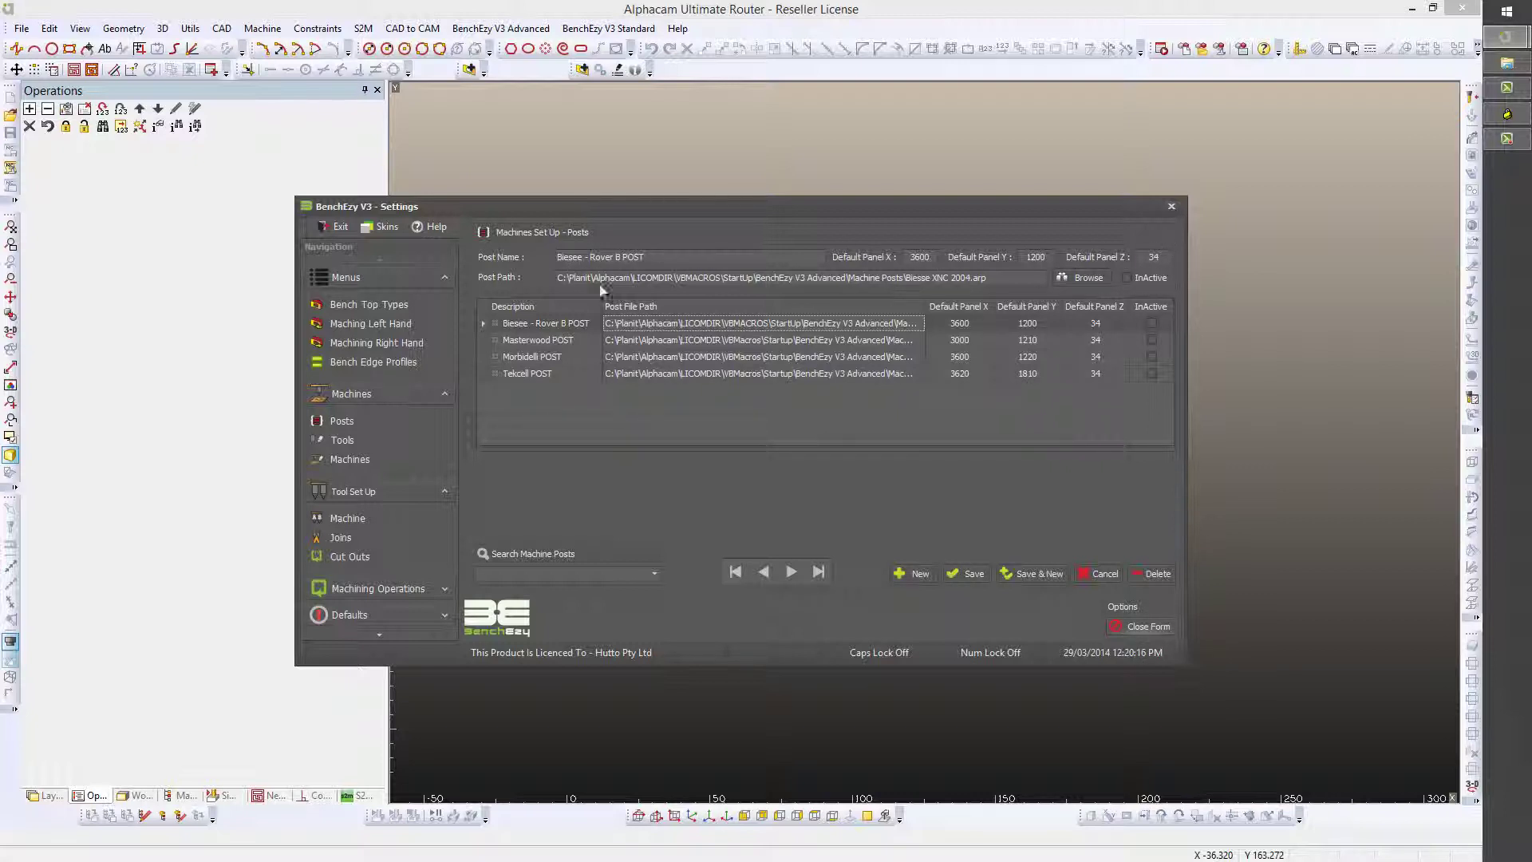
# Examine the Rover B post's name and its default panel X, Y and Z values.
pyautogui.moveTo(661, 259); pyautogui.dragTo(523, 259)
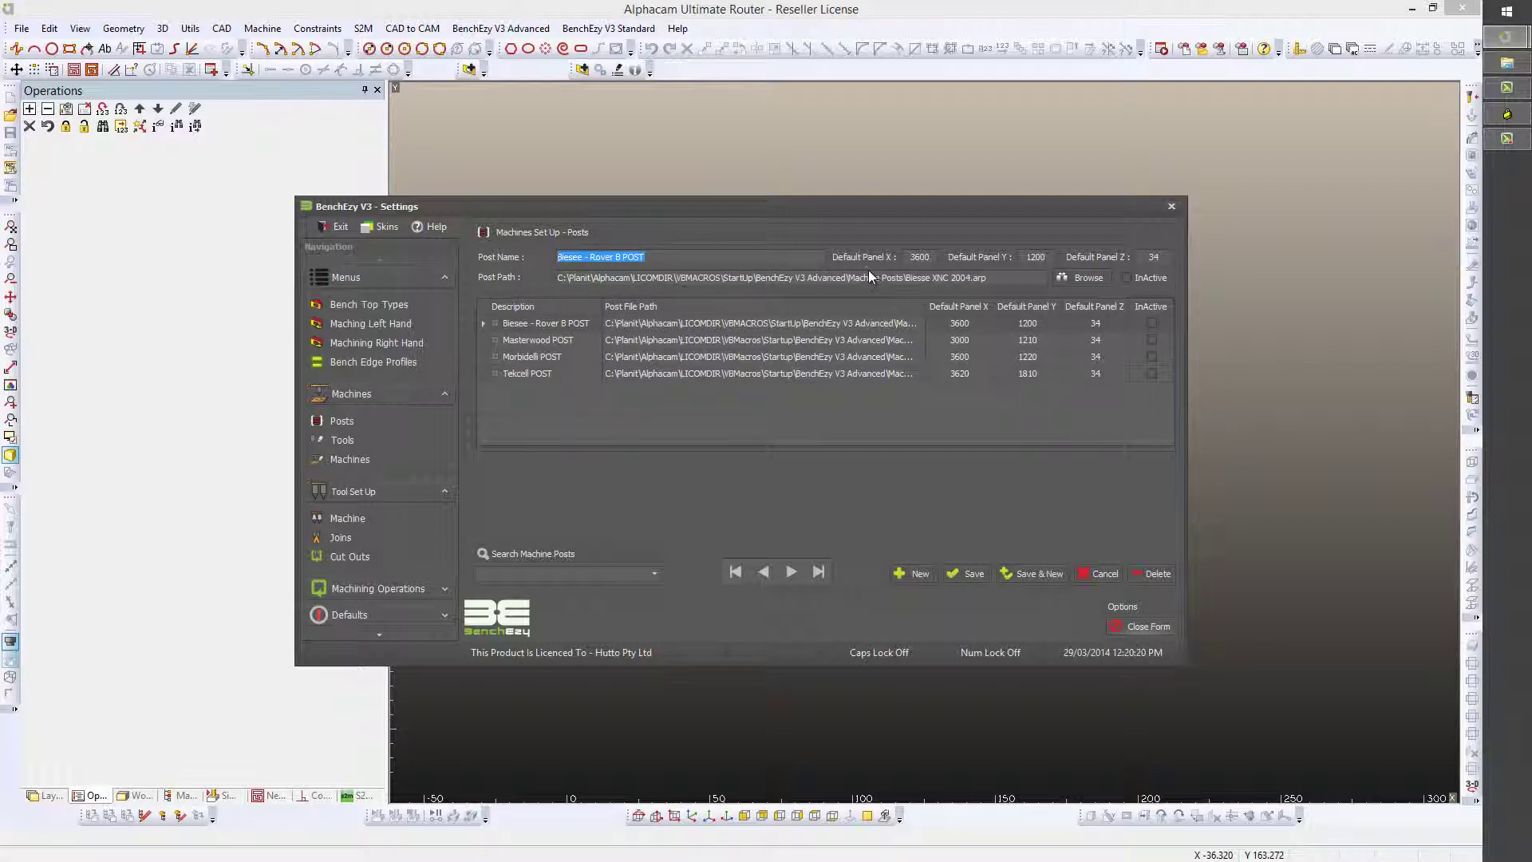
pyautogui.doubleClick(919, 257)
pyautogui.moveTo(1025, 258); pyautogui.dragTo(1047, 256)
pyautogui.click(1150, 257)
pyautogui.doubleClick(1149, 257)
pyautogui.doubleClick(979, 278)
pyautogui.click(1001, 280)
pyautogui.click(882, 324)
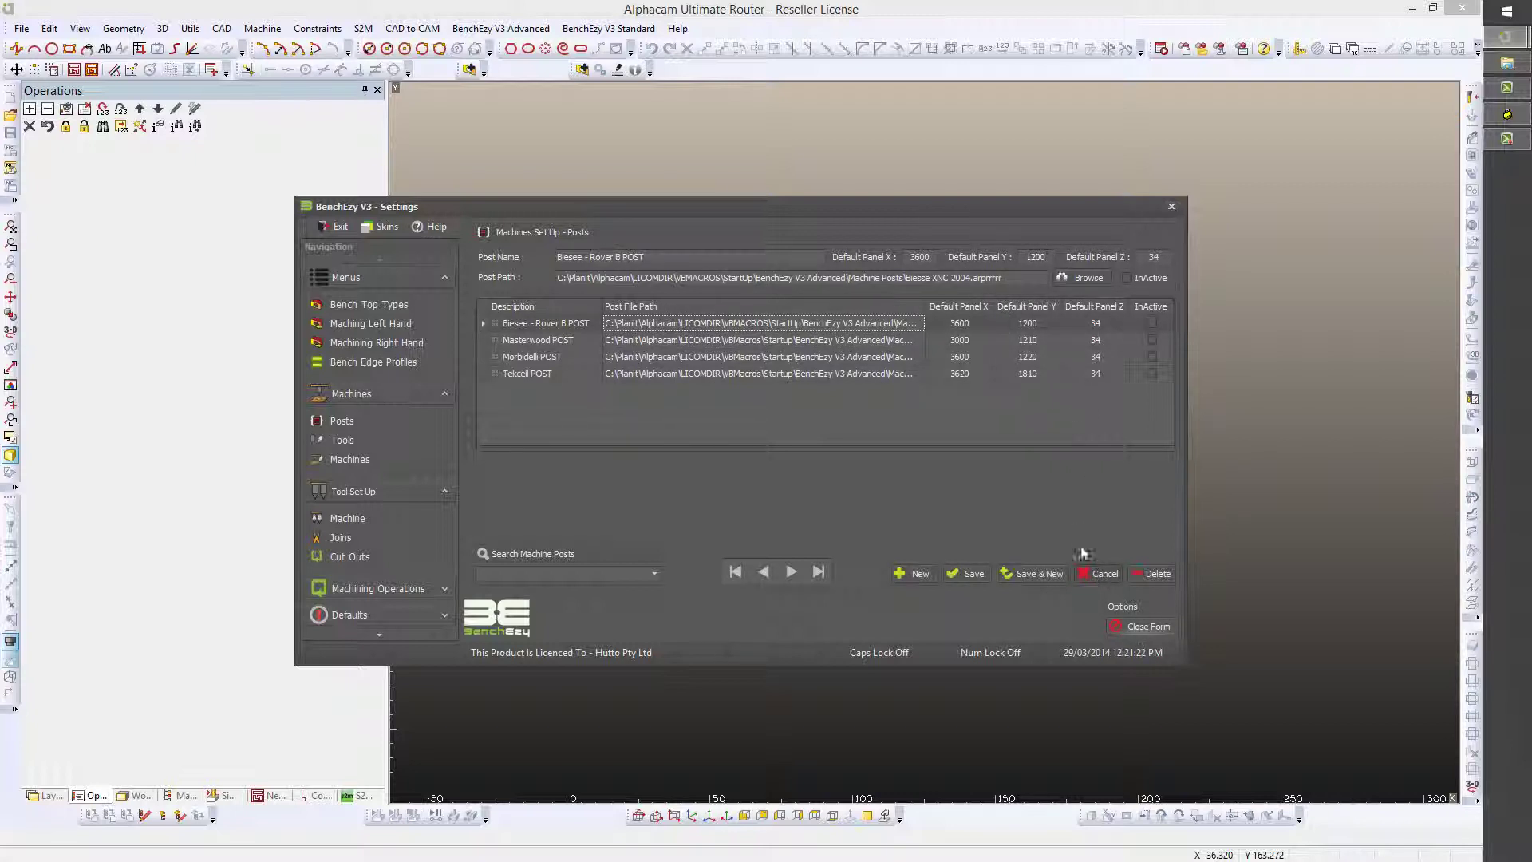
pyautogui.moveTo(988, 277); pyautogui.dragTo(1002, 277)
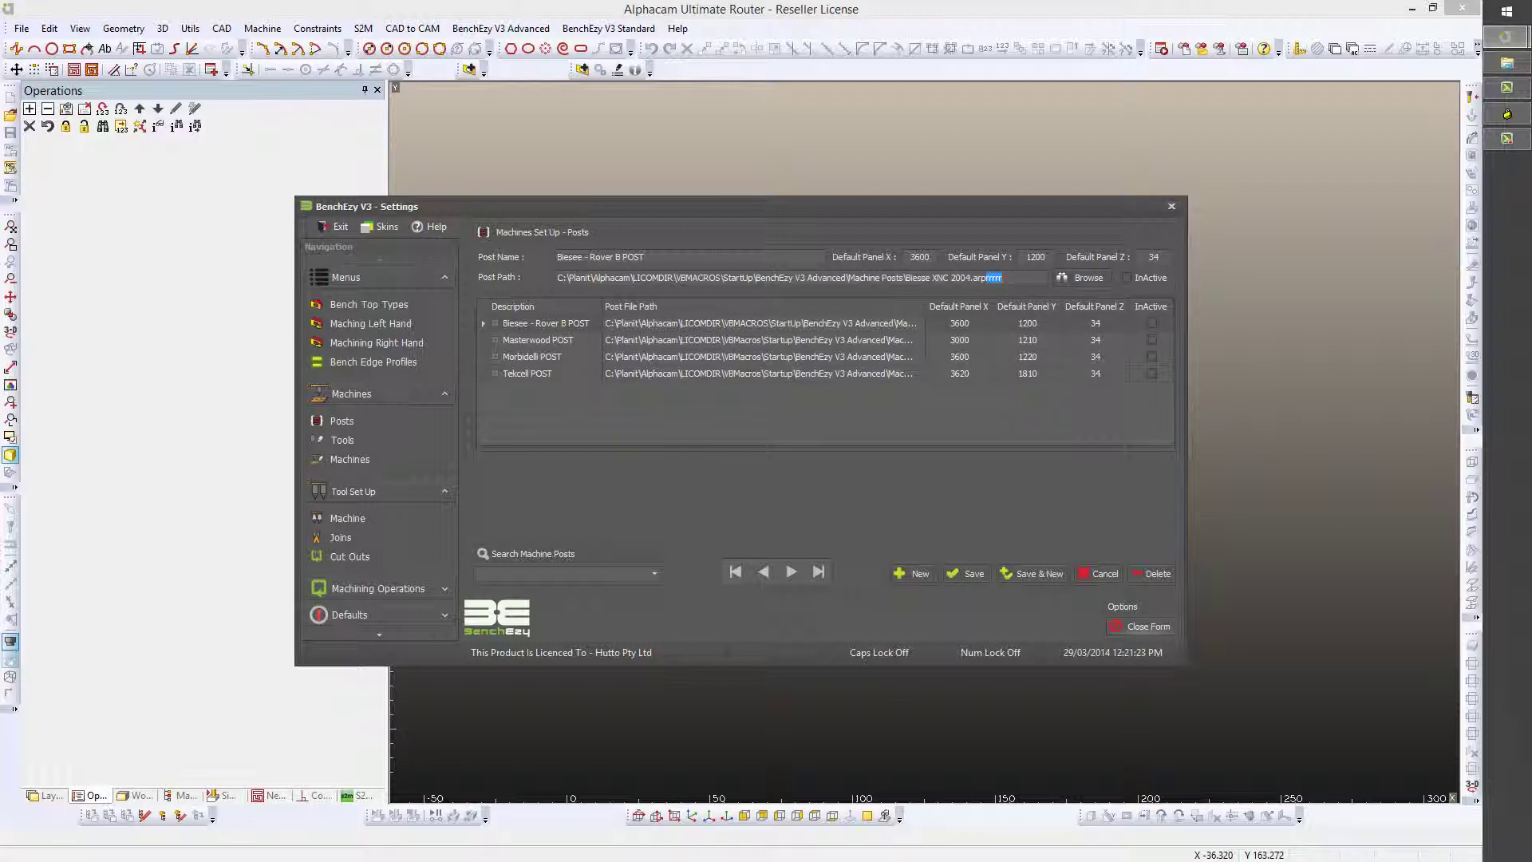
pyautogui.click(1105, 573)
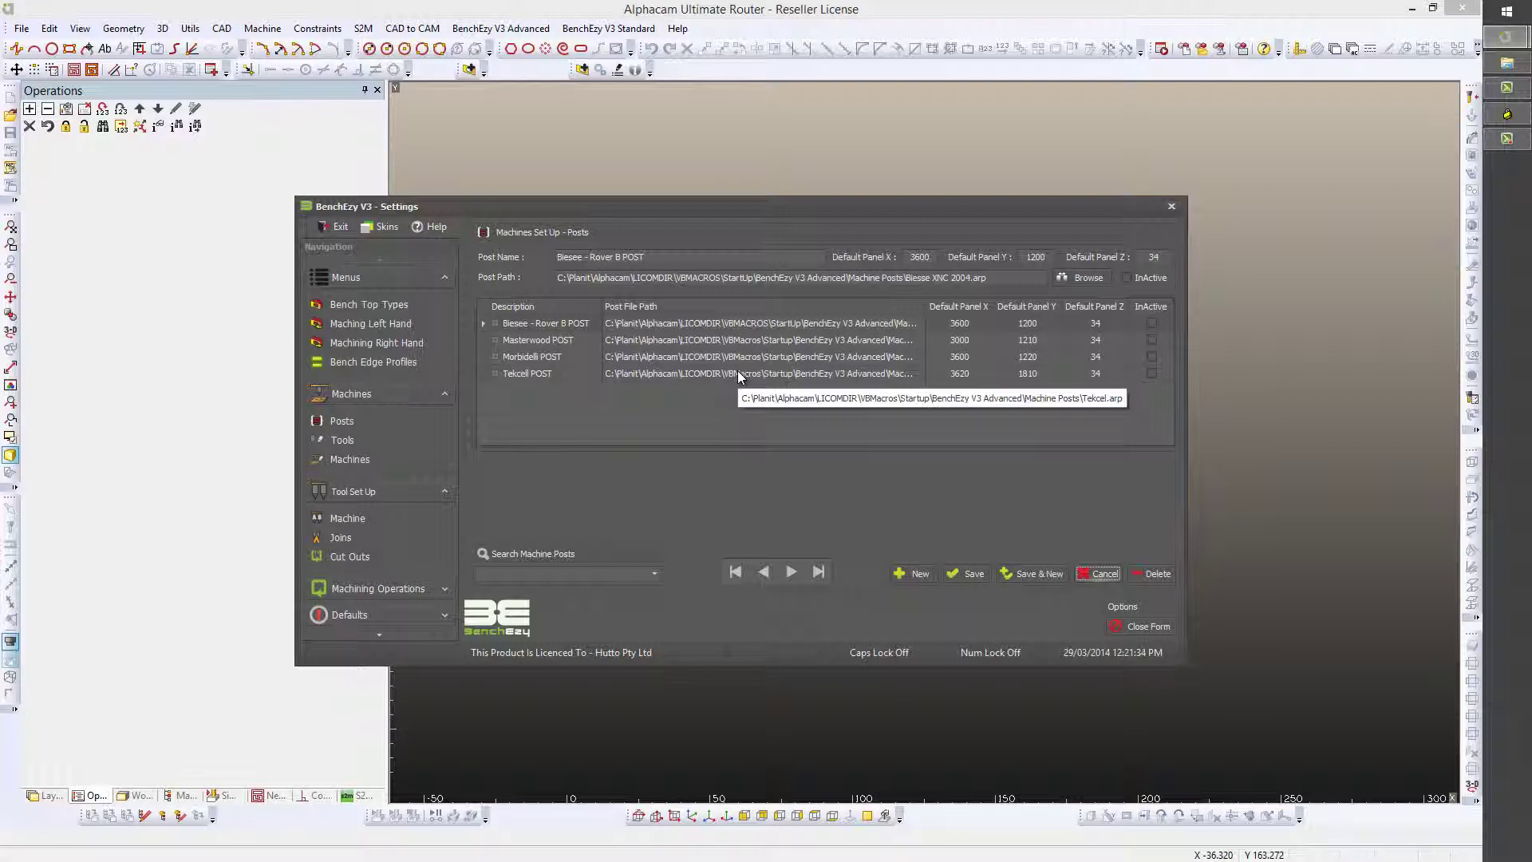
# Bring up the machine tools setup and look through the Biesse, Masterwood, Morbidelli and Tekcell tools.
pyautogui.click(339, 441)
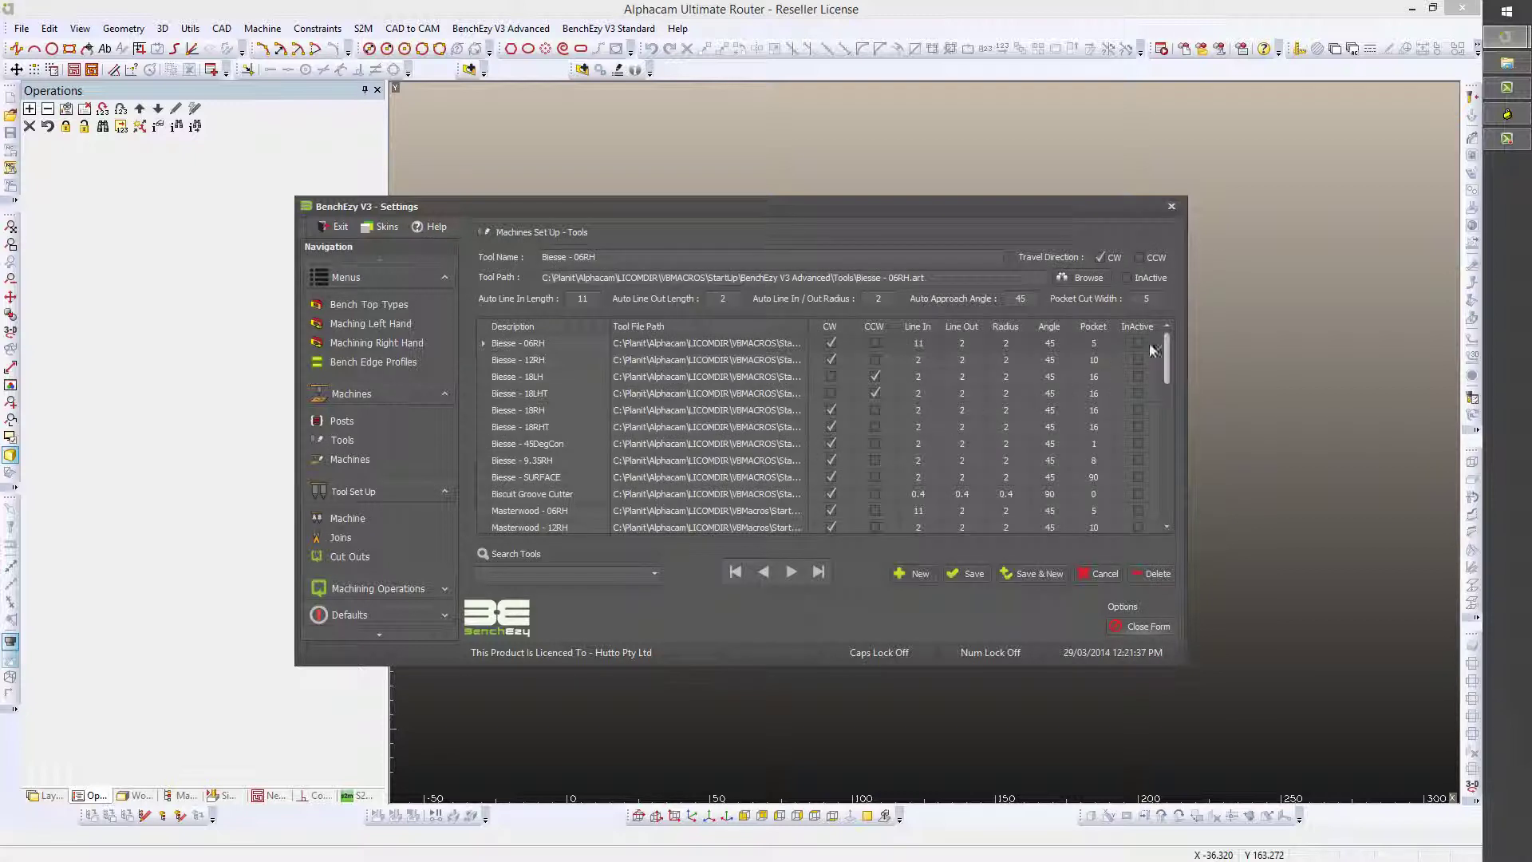
pyautogui.moveTo(1167, 345)
pyautogui.mouseDown()
pyautogui.moveTo(1166, 495)
pyautogui.moveTo(1171, 323)
pyautogui.mouseUp()
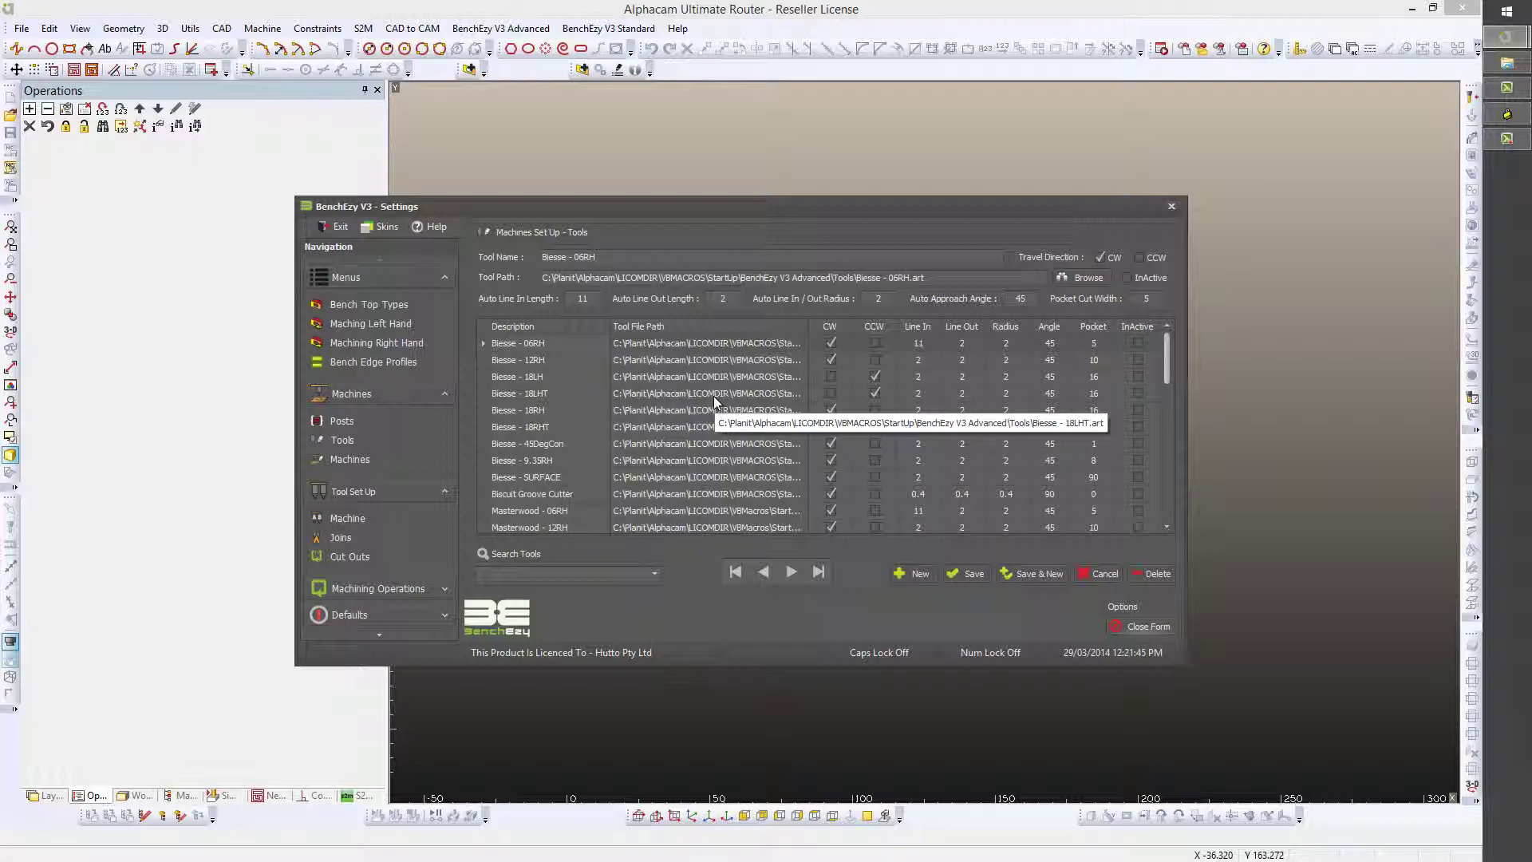
pyautogui.moveTo(1166, 349); pyautogui.dragTo(1166, 372)
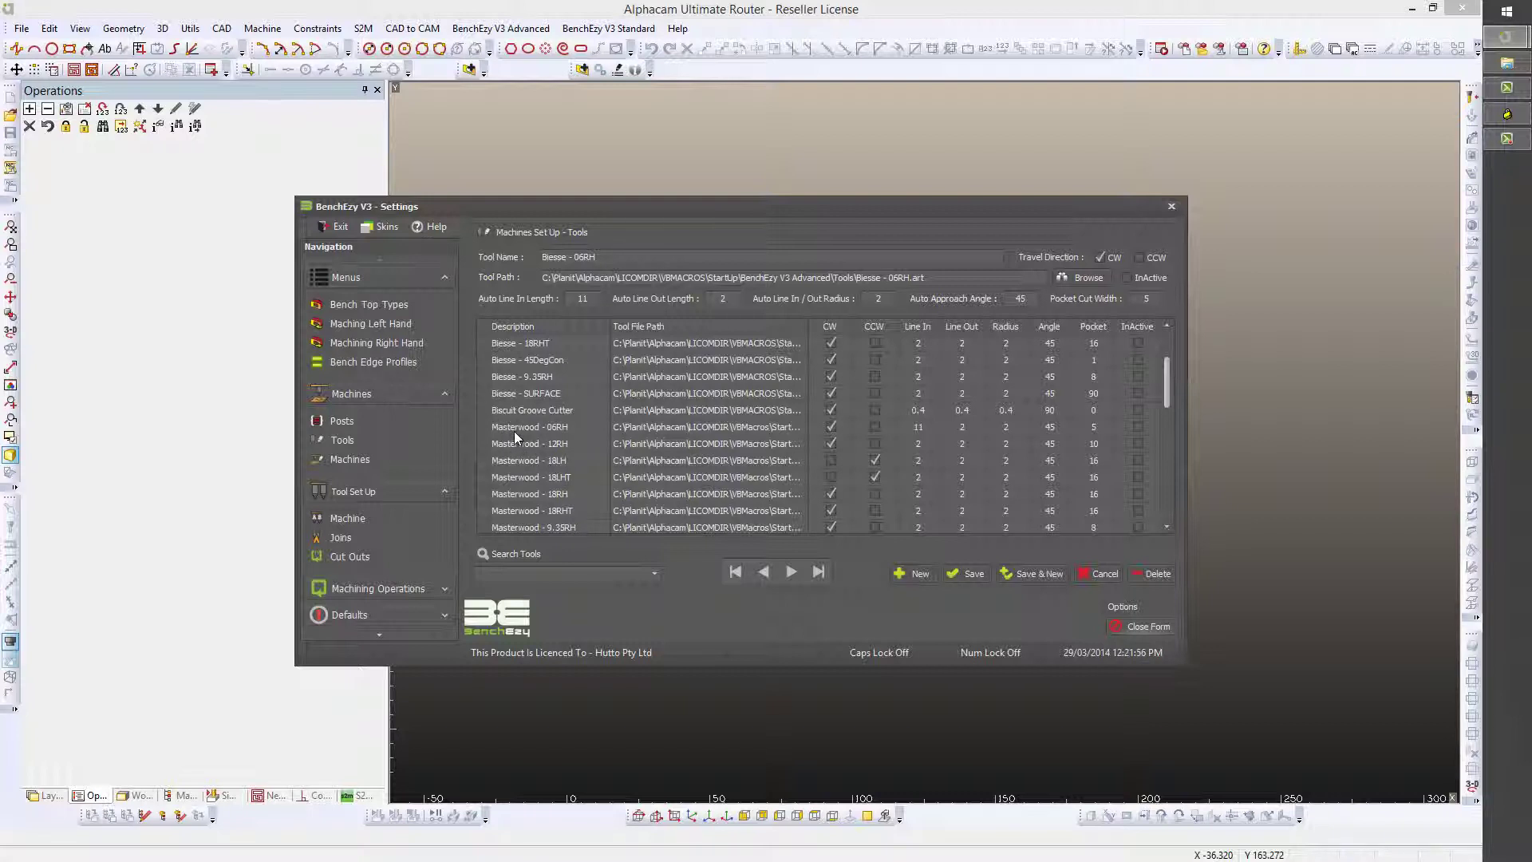
pyautogui.moveTo(1165, 384); pyautogui.dragTo(1152, 478)
pyautogui.scroll(8, 1152, 479)
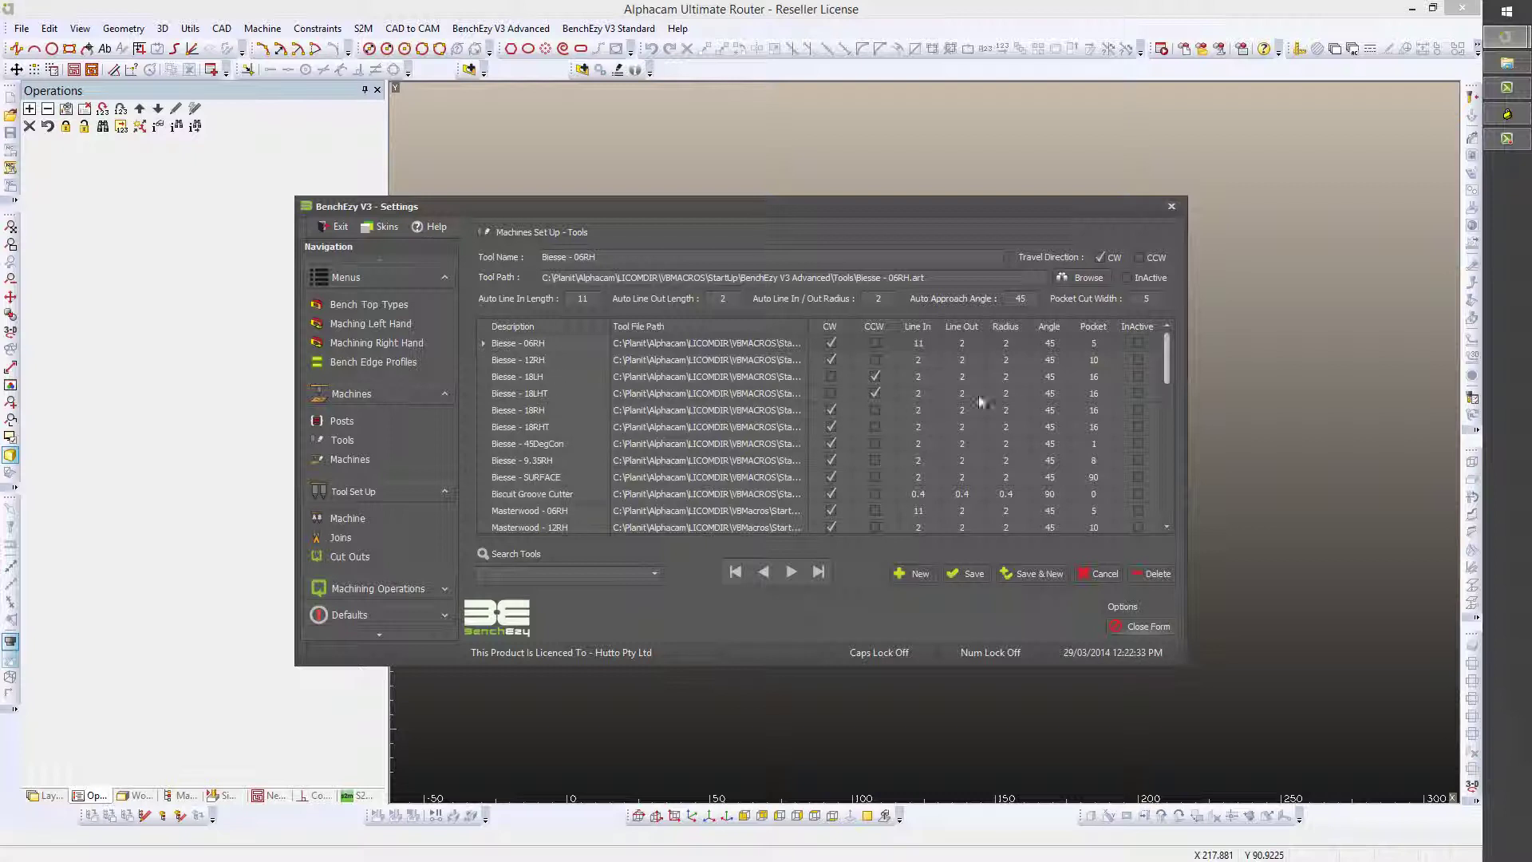
pyautogui.moveTo(1167, 354)
pyautogui.mouseDown()
pyautogui.moveTo(1167, 487)
pyautogui.moveTo(1168, 357)
pyautogui.mouseUp()
pyautogui.moveTo(1166, 356); pyautogui.dragTo(1167, 375)
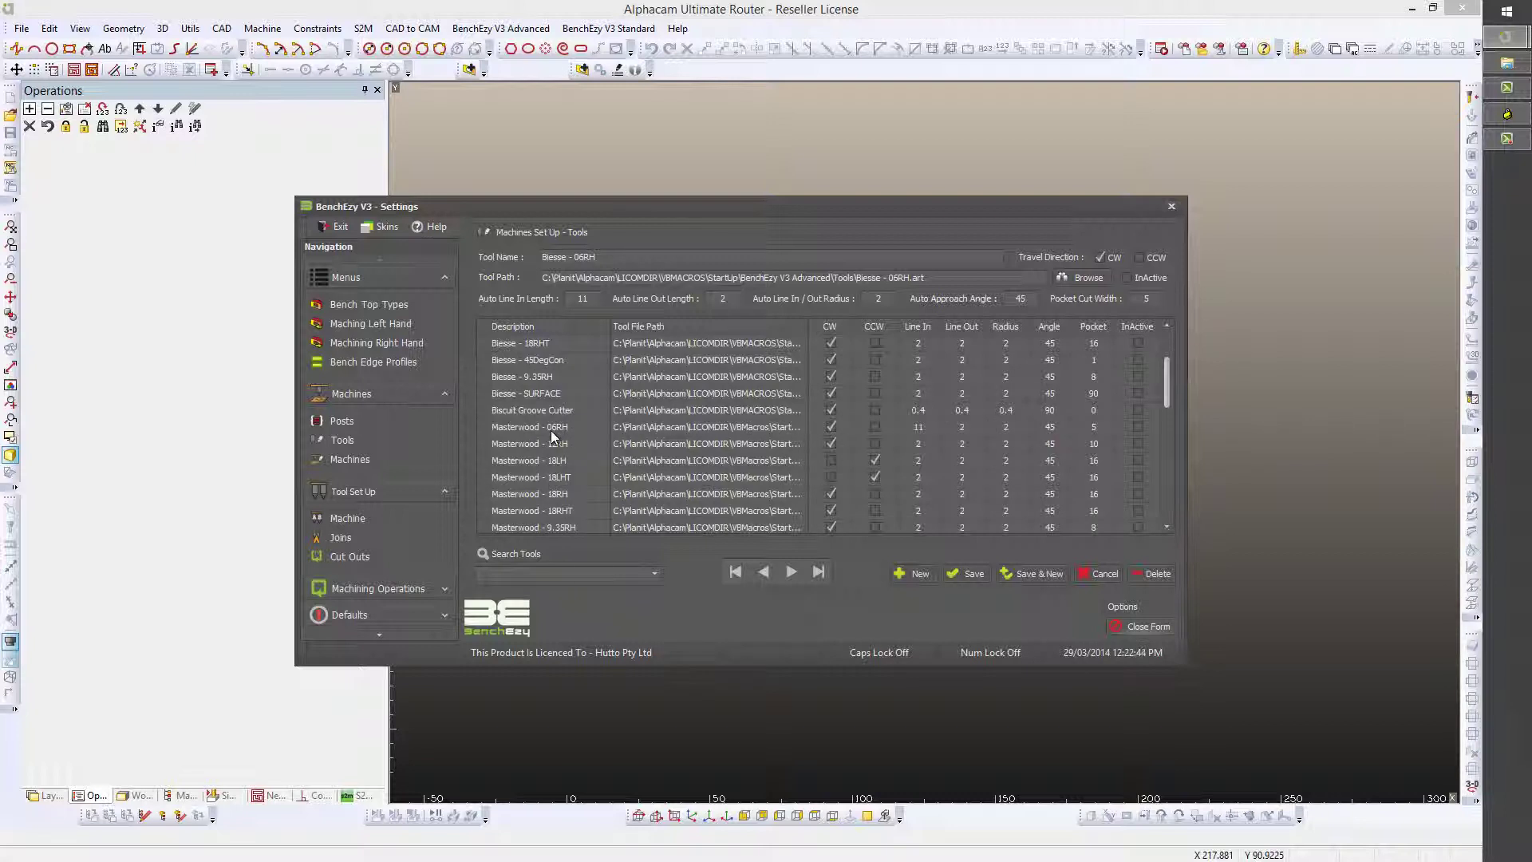
pyautogui.scroll(-1, 1167, 410)
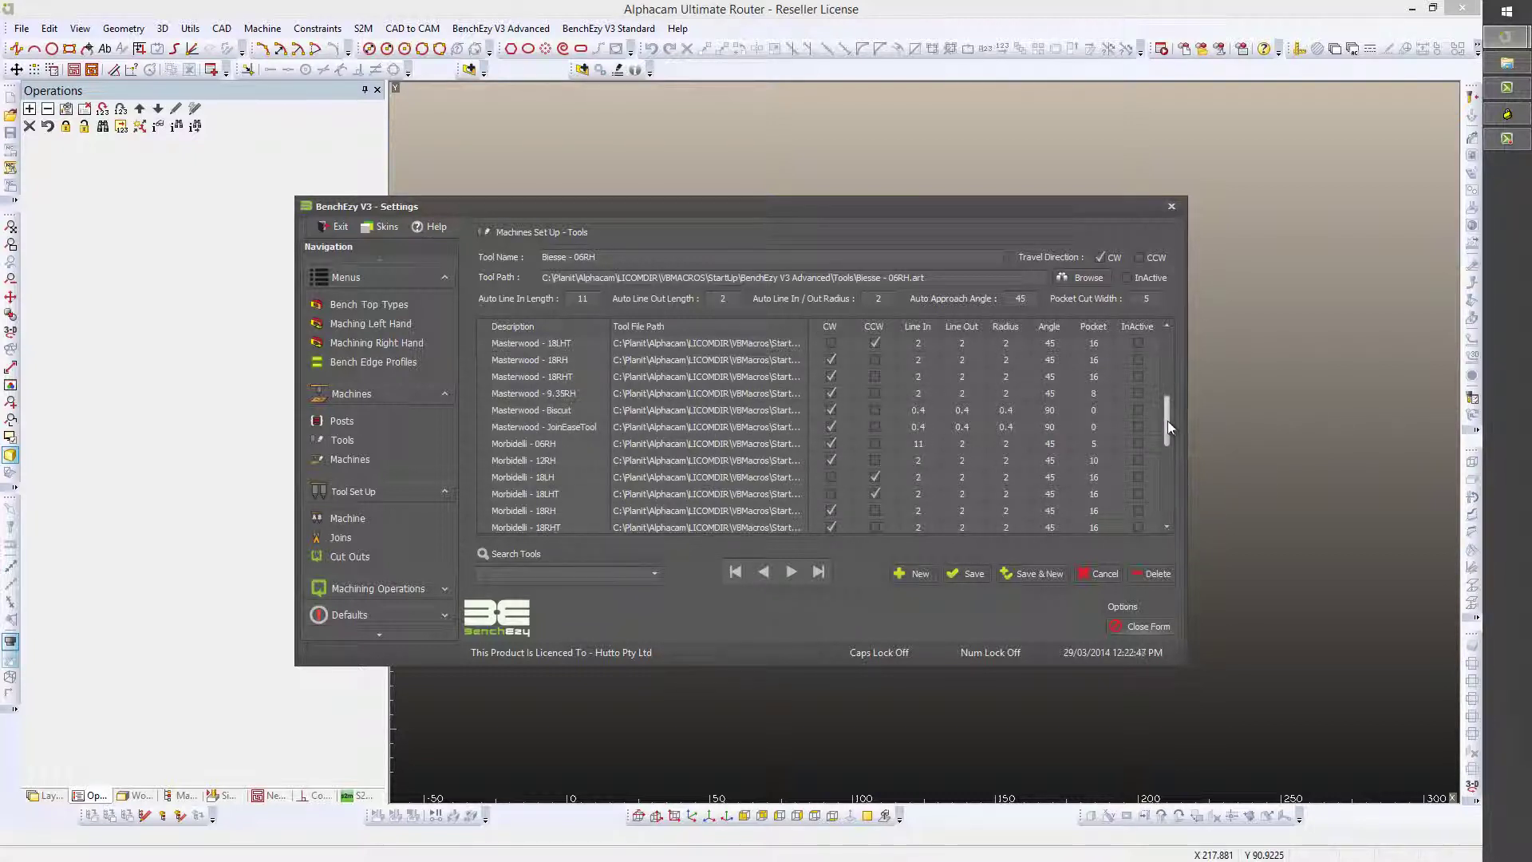
pyautogui.moveTo(1167, 420); pyautogui.dragTo(1163, 477)
pyautogui.click(489, 412)
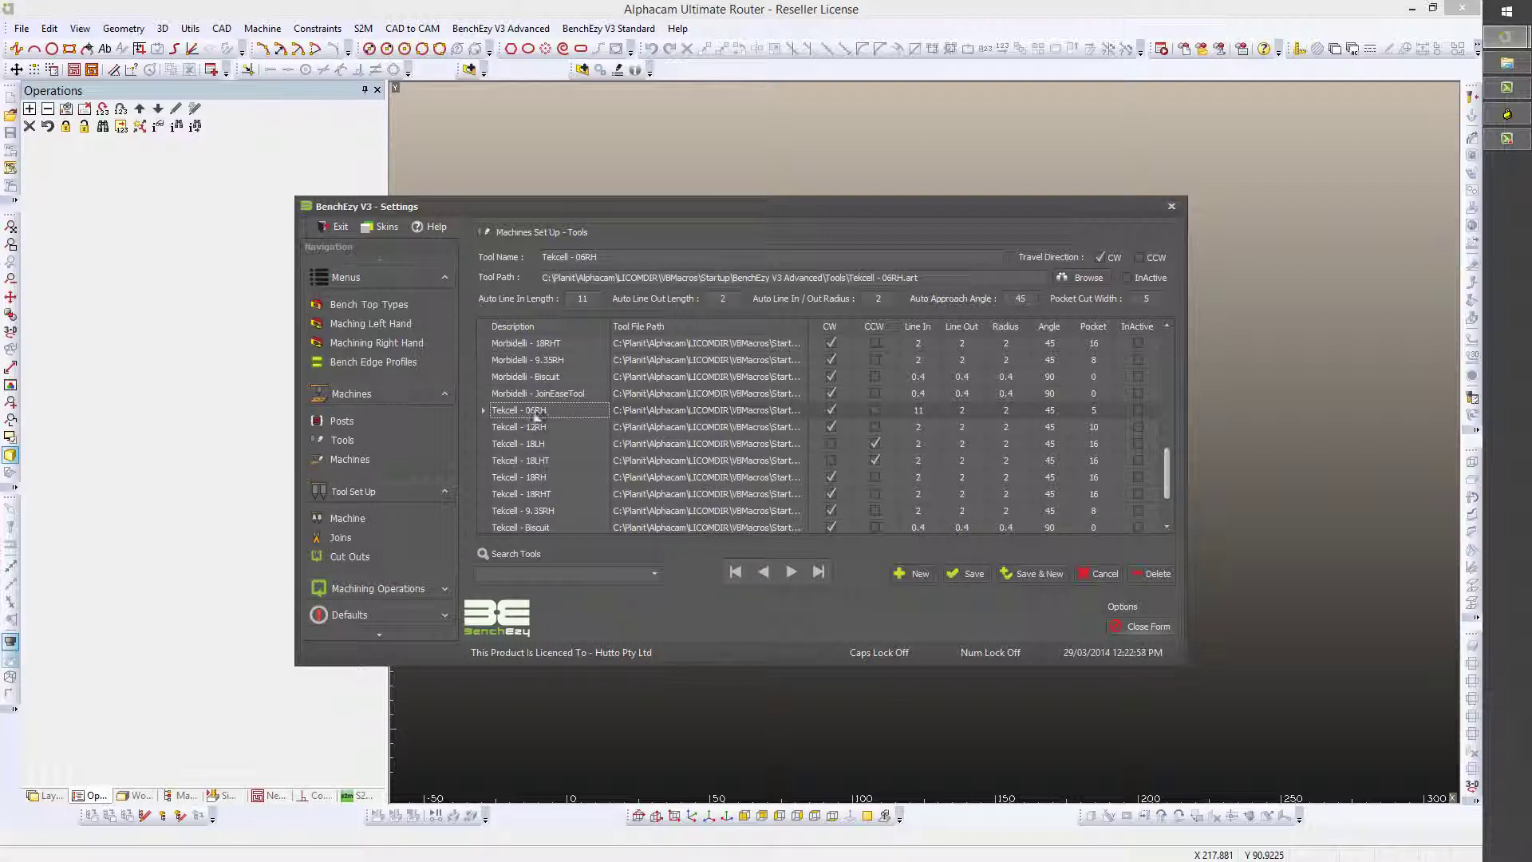
pyautogui.moveTo(1166, 480); pyautogui.dragTo(1173, 349)
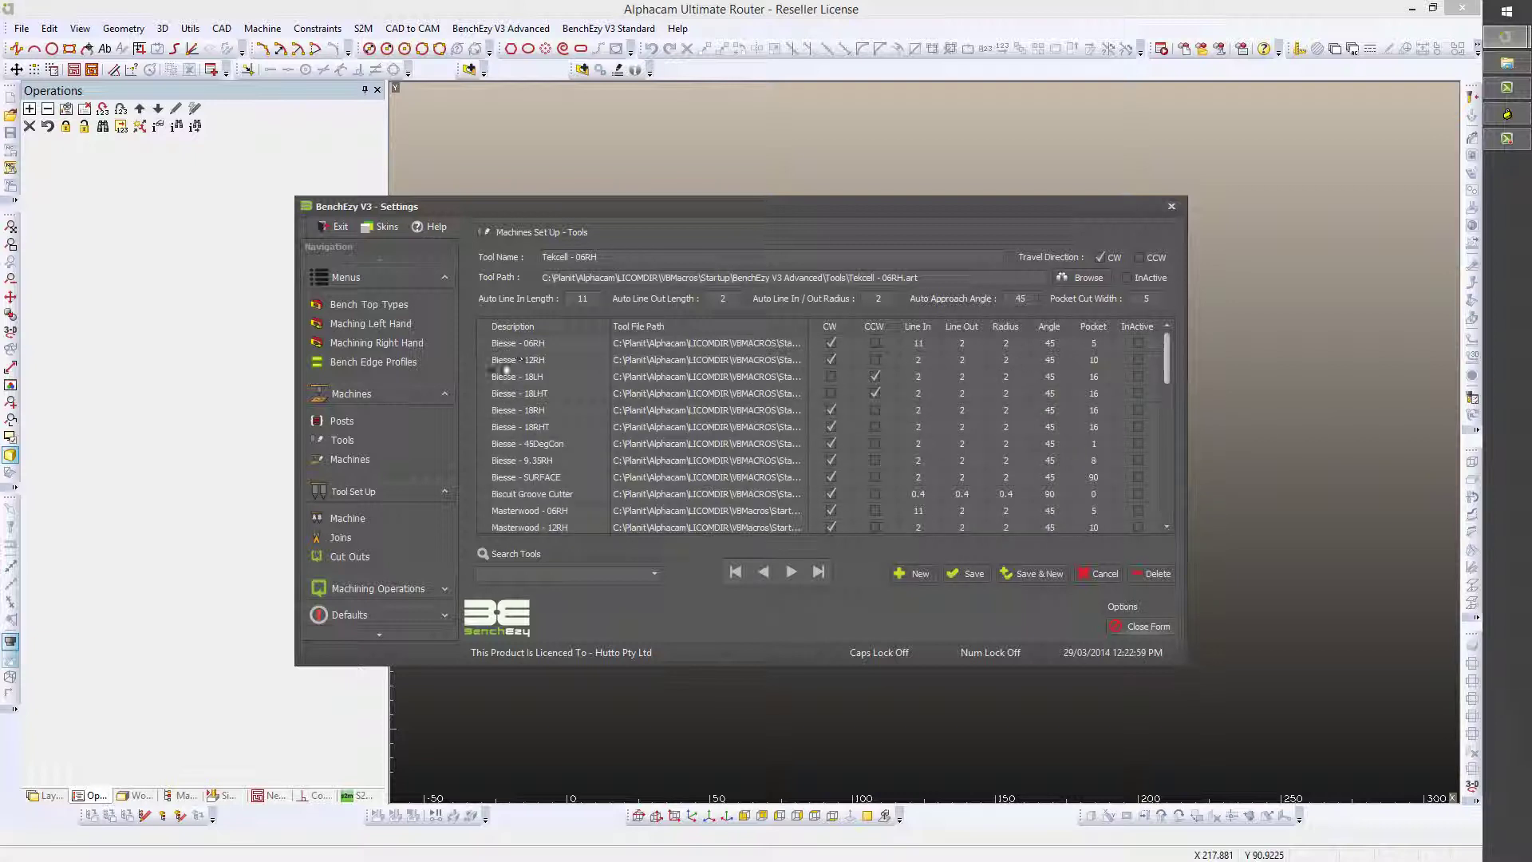
# Compare the settings of the Biesse 06RH, 12RH, 18LH and 18LHT tools, ending on Biesse - 06RH.
pyautogui.click(515, 345)
pyautogui.click(512, 360)
pyautogui.click(507, 377)
pyautogui.click(507, 396)
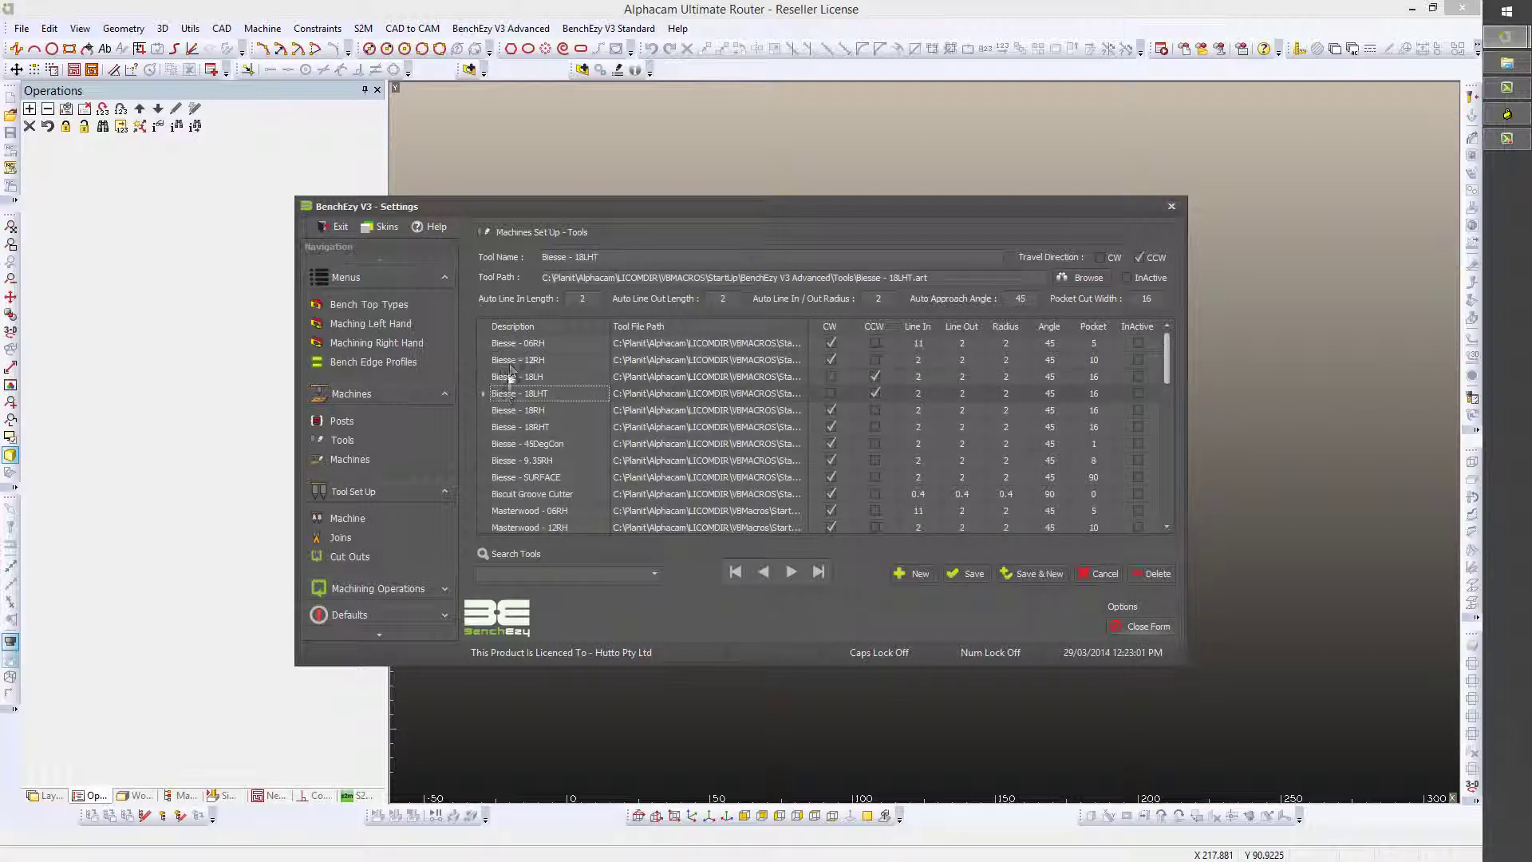
pyautogui.click(515, 345)
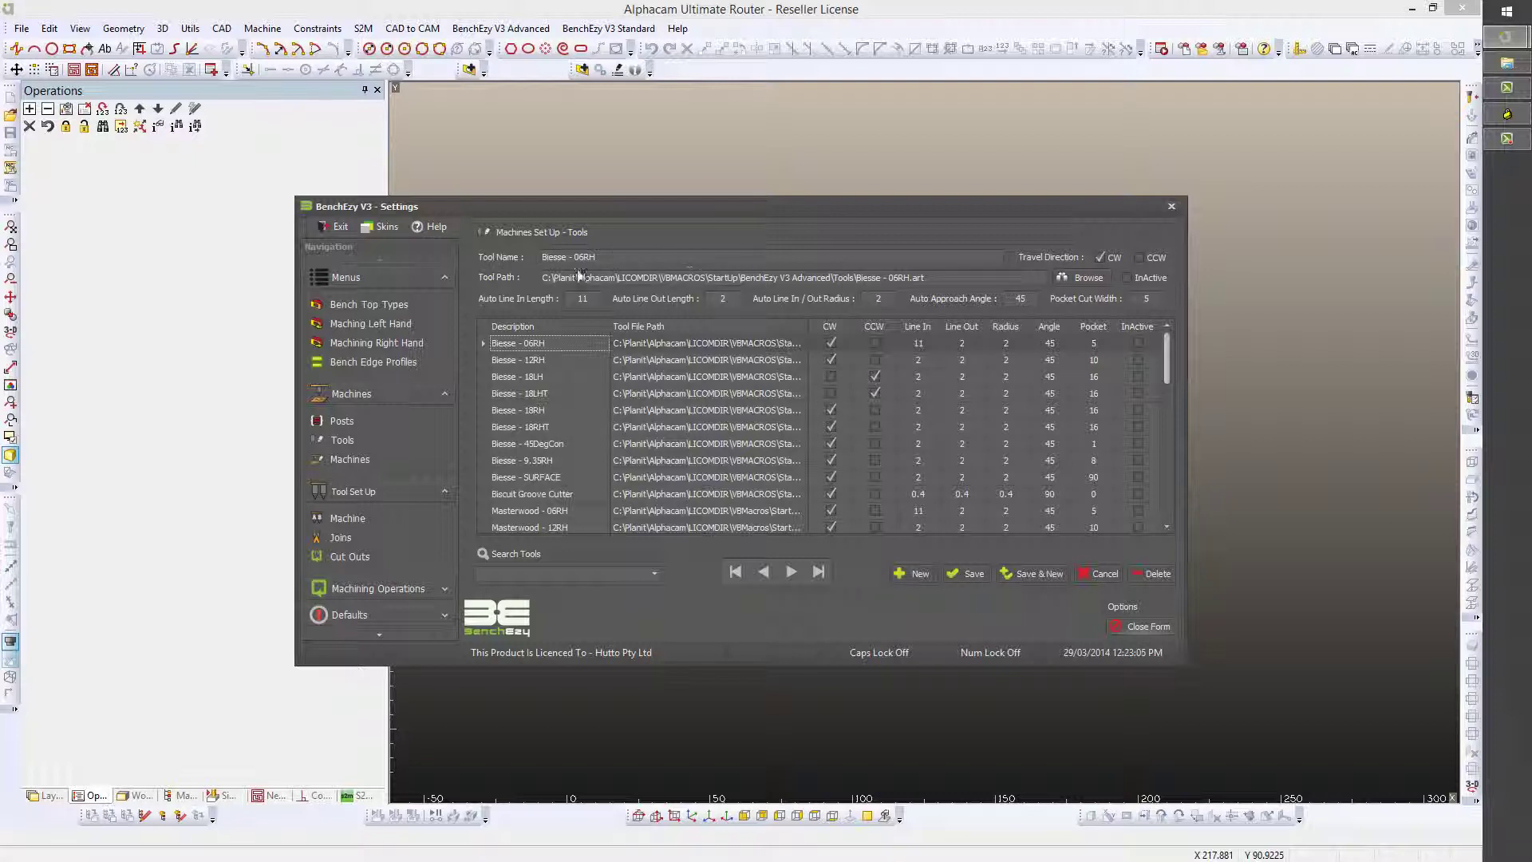
# Examine the Biesse - 06RH tool's name, file path, inactive option and auto line in and out lengths.
pyautogui.moveTo(617, 259); pyautogui.dragTo(472, 264)
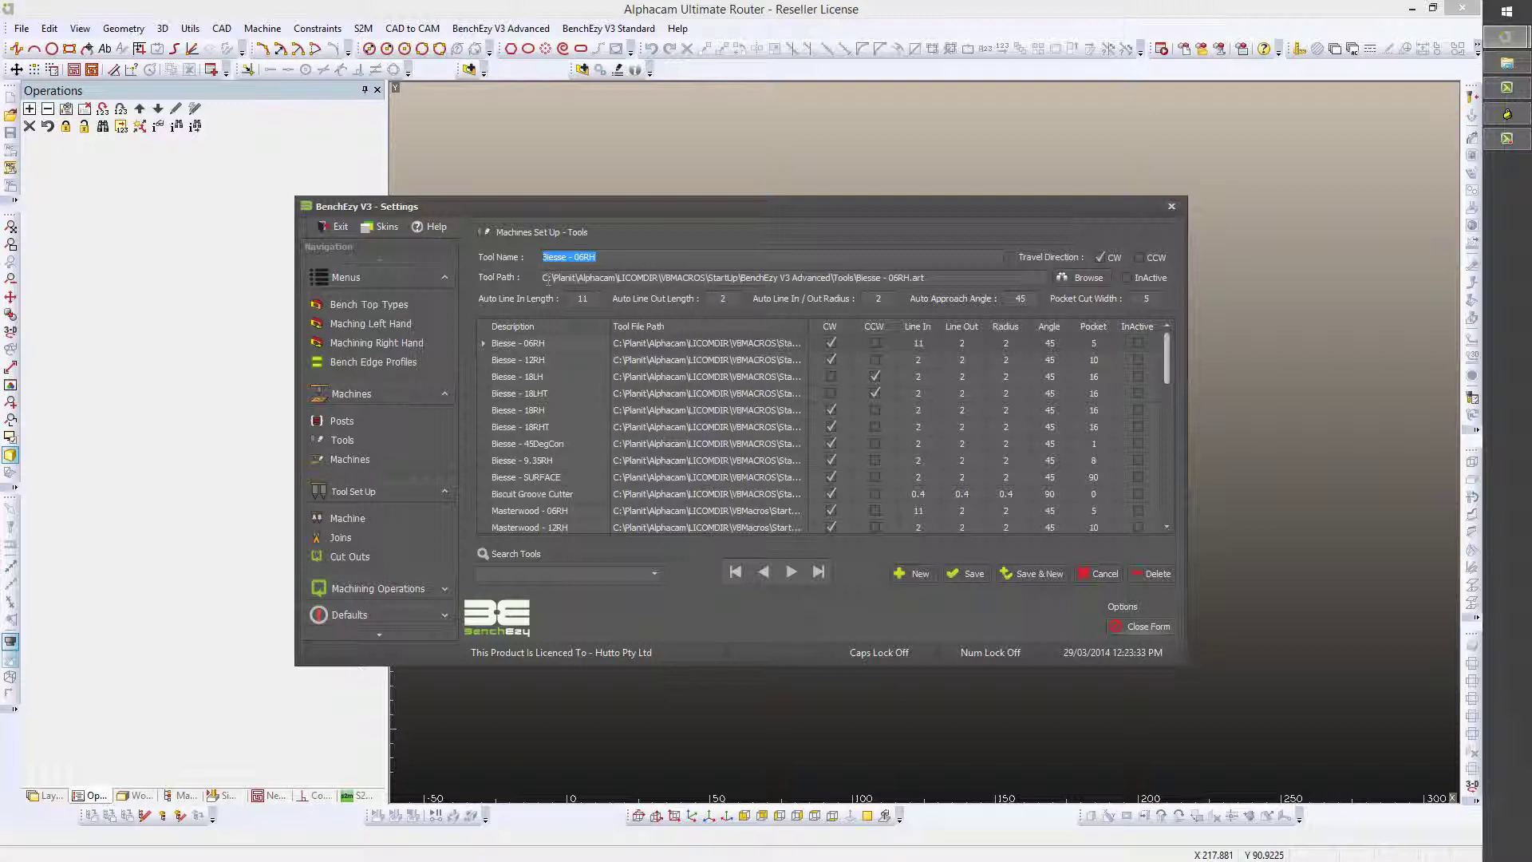
pyautogui.moveTo(910, 278); pyautogui.dragTo(934, 277)
pyautogui.click(1126, 277)
pyautogui.click(570, 297)
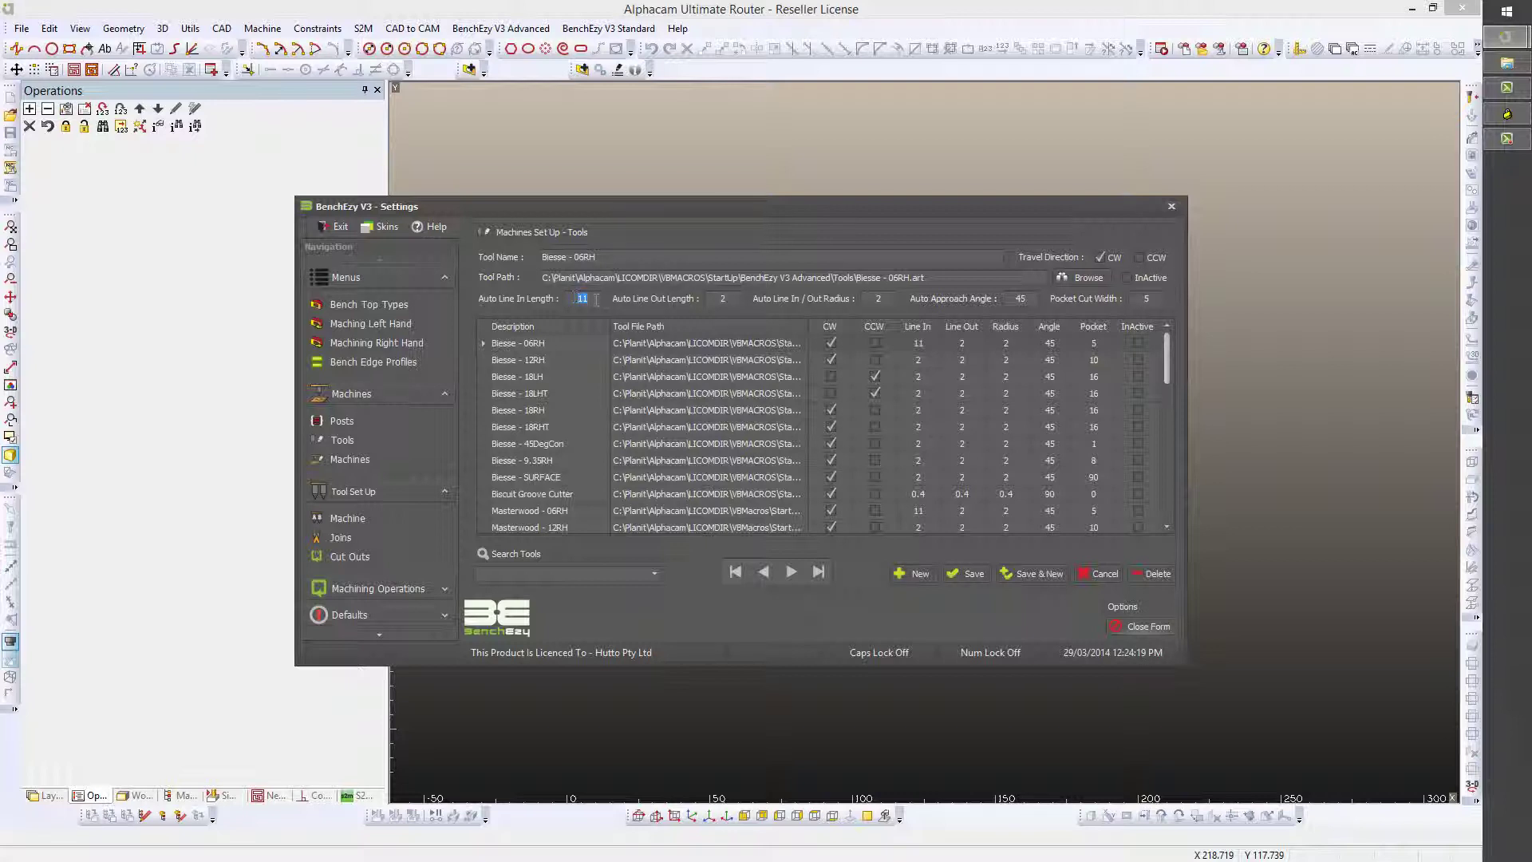
pyautogui.click(723, 299)
# Set the auto line in length of the Biesse - 06RH tool to 2 and check its remaining lead values and pocket cut width.
pyautogui.click(582, 298)
pyautogui.write('2')
pyautogui.press('Tab')
pyautogui.press('Tab')
pyautogui.click(858, 302)
pyautogui.press('Tab')
pyautogui.click(1147, 298)
# Compare the travel direction and pocket cut width of the Biesse 12RH, 18LH, 18LHT and 18RH tools.
pyautogui.click(519, 360)
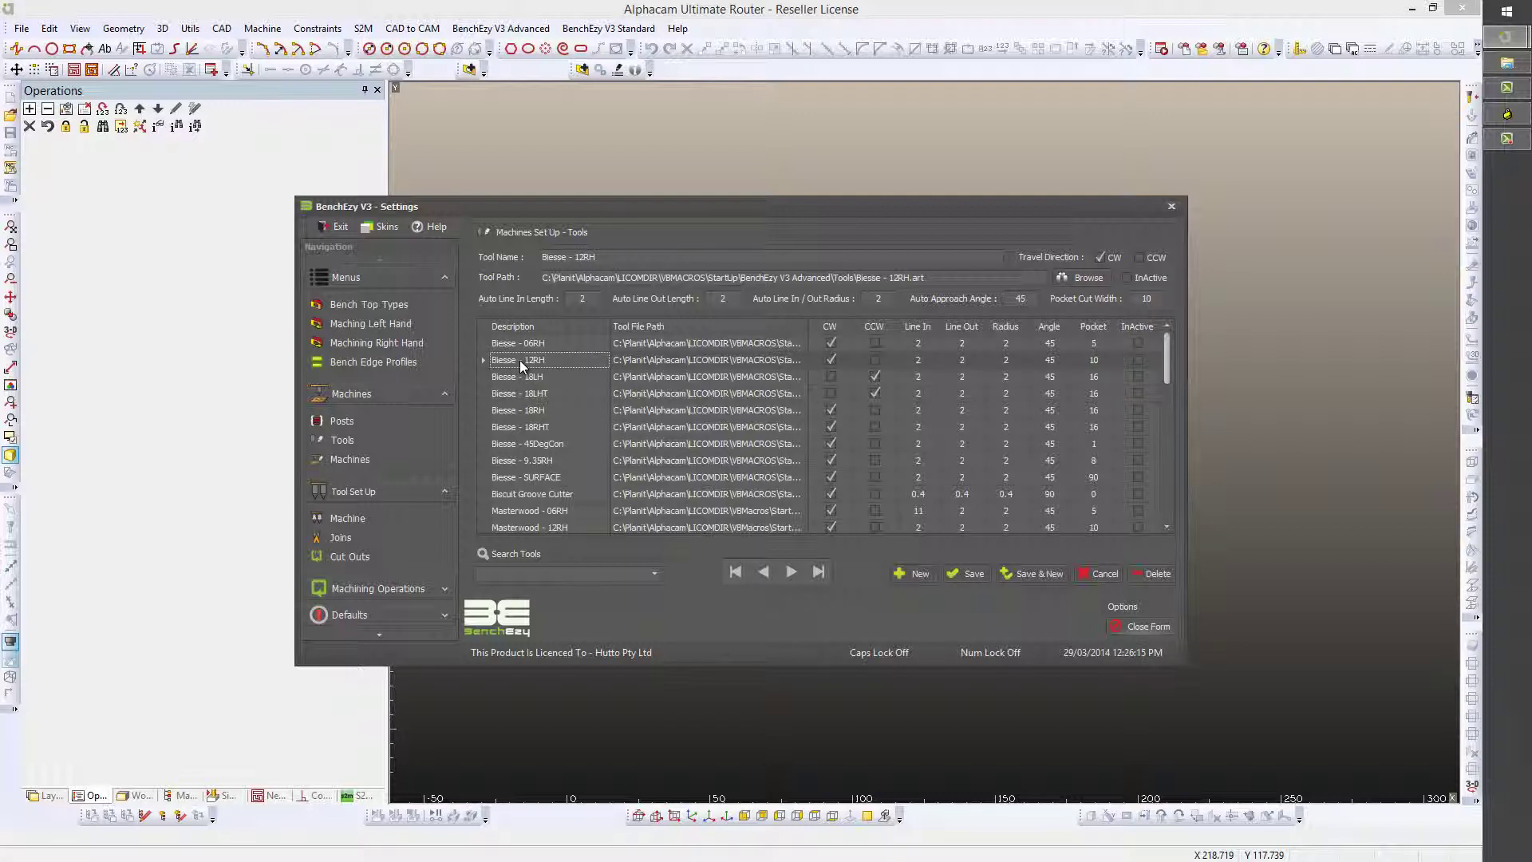
pyautogui.click(519, 371)
pyautogui.click(509, 394)
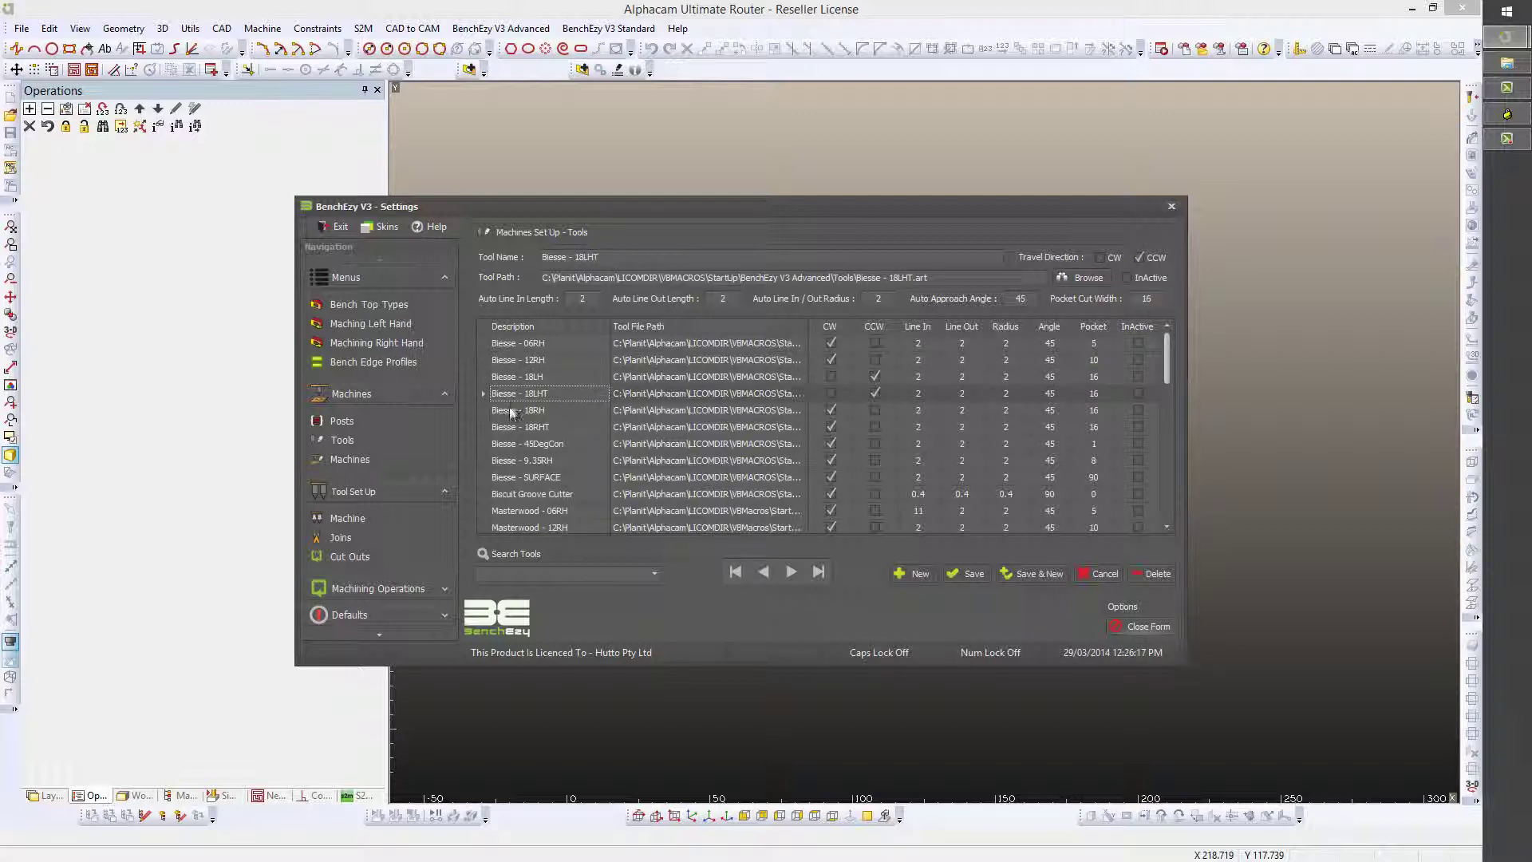
pyautogui.click(514, 410)
pyautogui.click(520, 377)
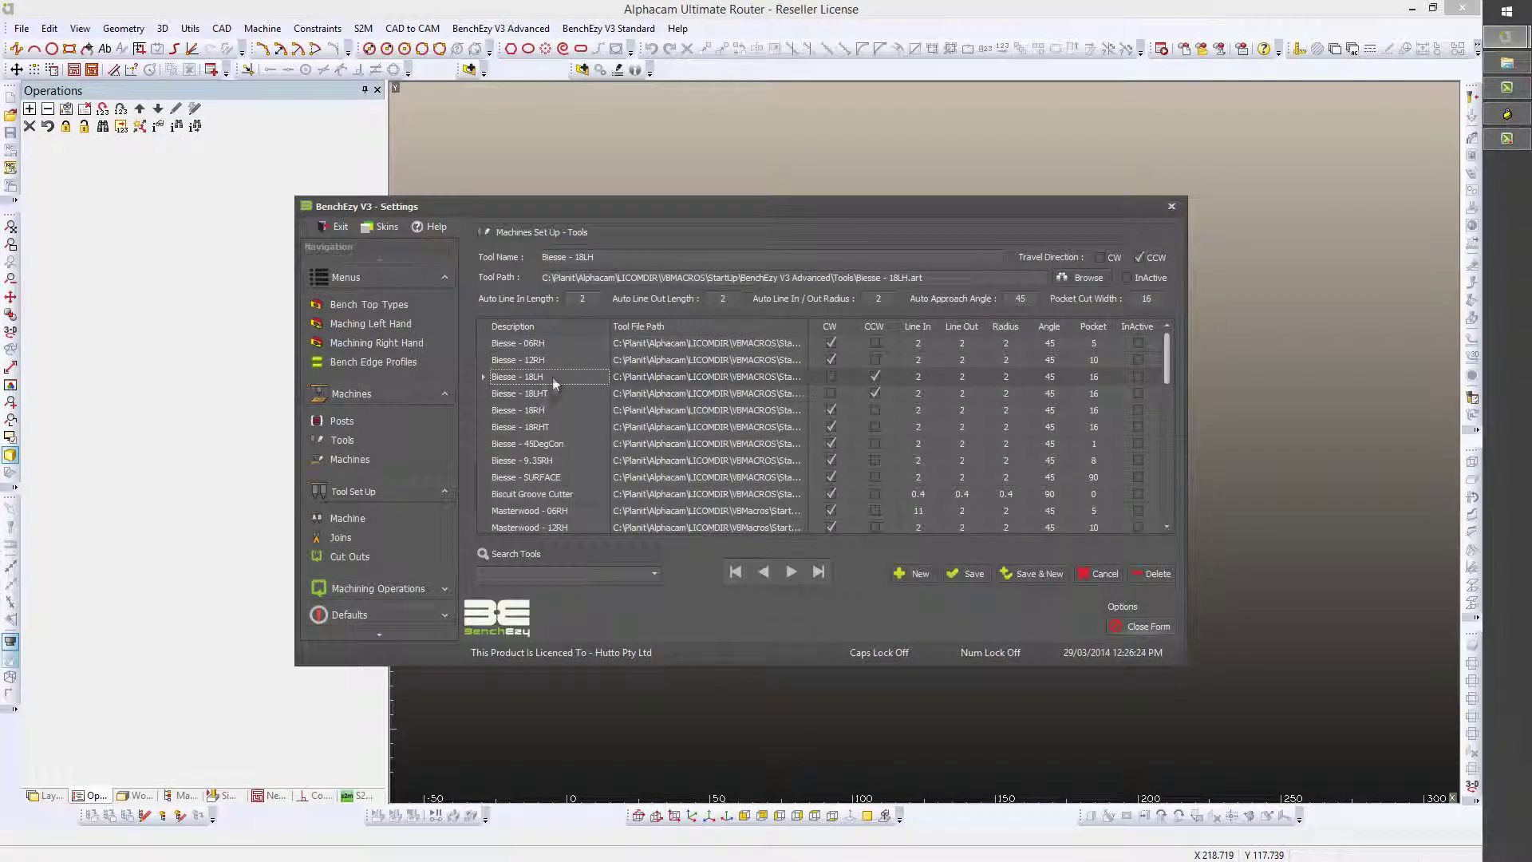
pyautogui.click(874, 393)
# Discard the unsaved tool changes and bring up the machine setup.
pyautogui.click(351, 459)
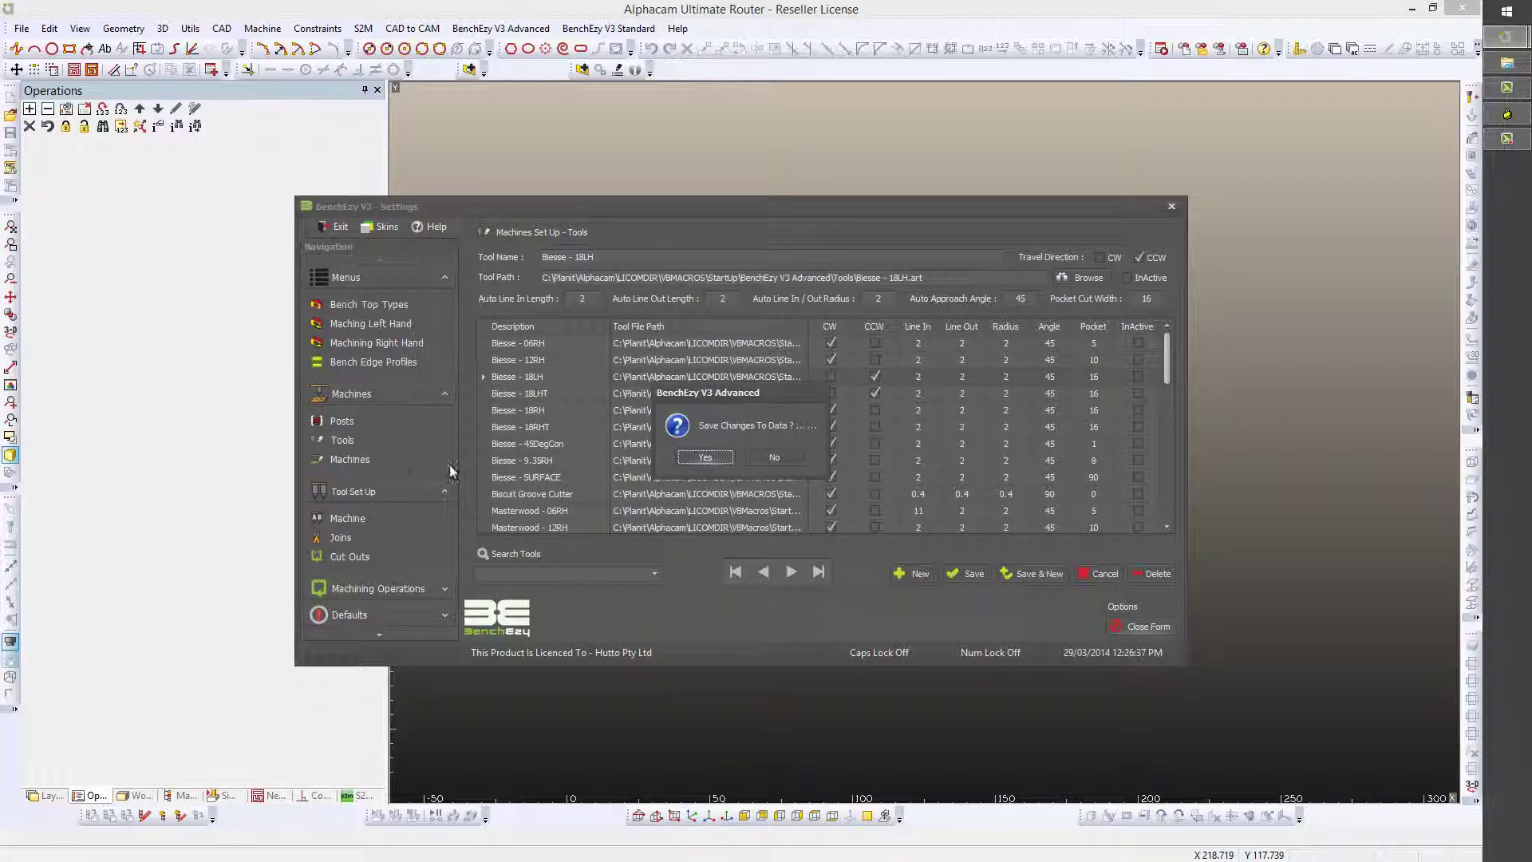
pyautogui.click(766, 457)
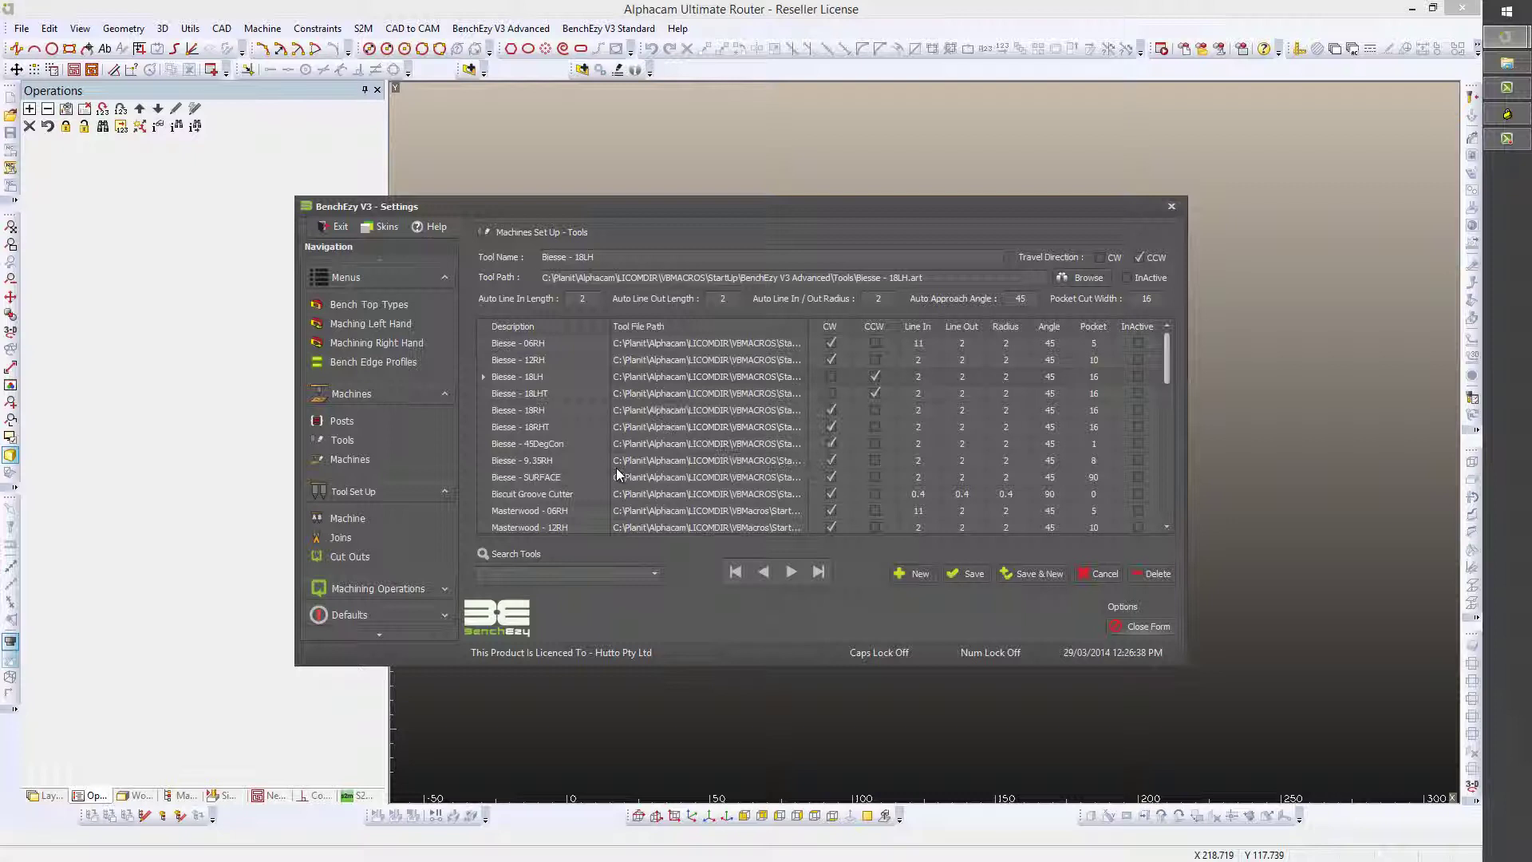
pyautogui.click(374, 465)
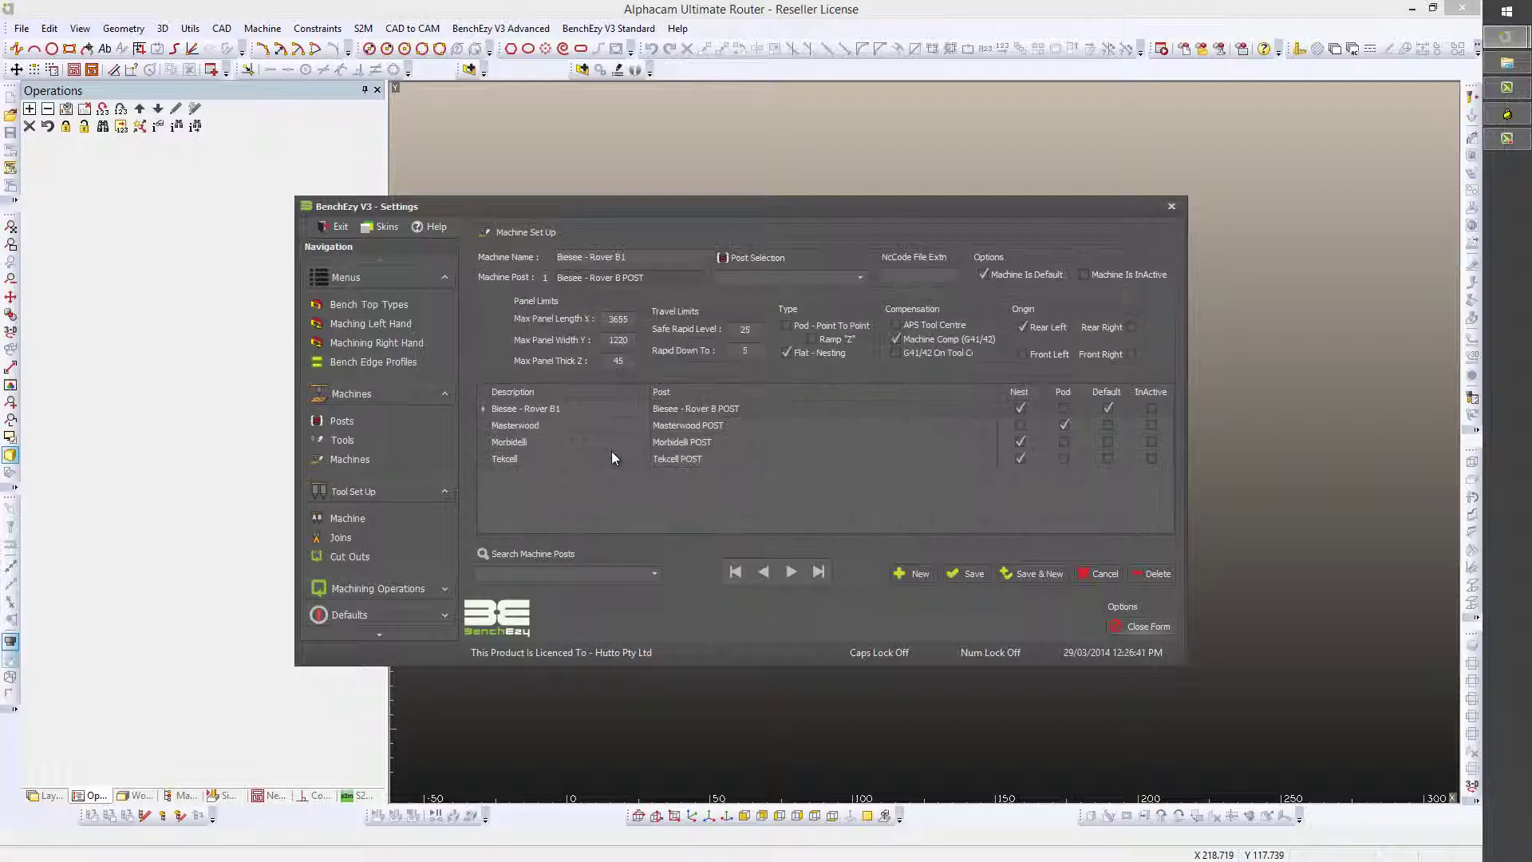
# Review the machine settings of the Masterwood, Morbidelli and Tekcell machines.
pyautogui.click(506, 427)
pyautogui.click(505, 442)
pyautogui.click(504, 459)
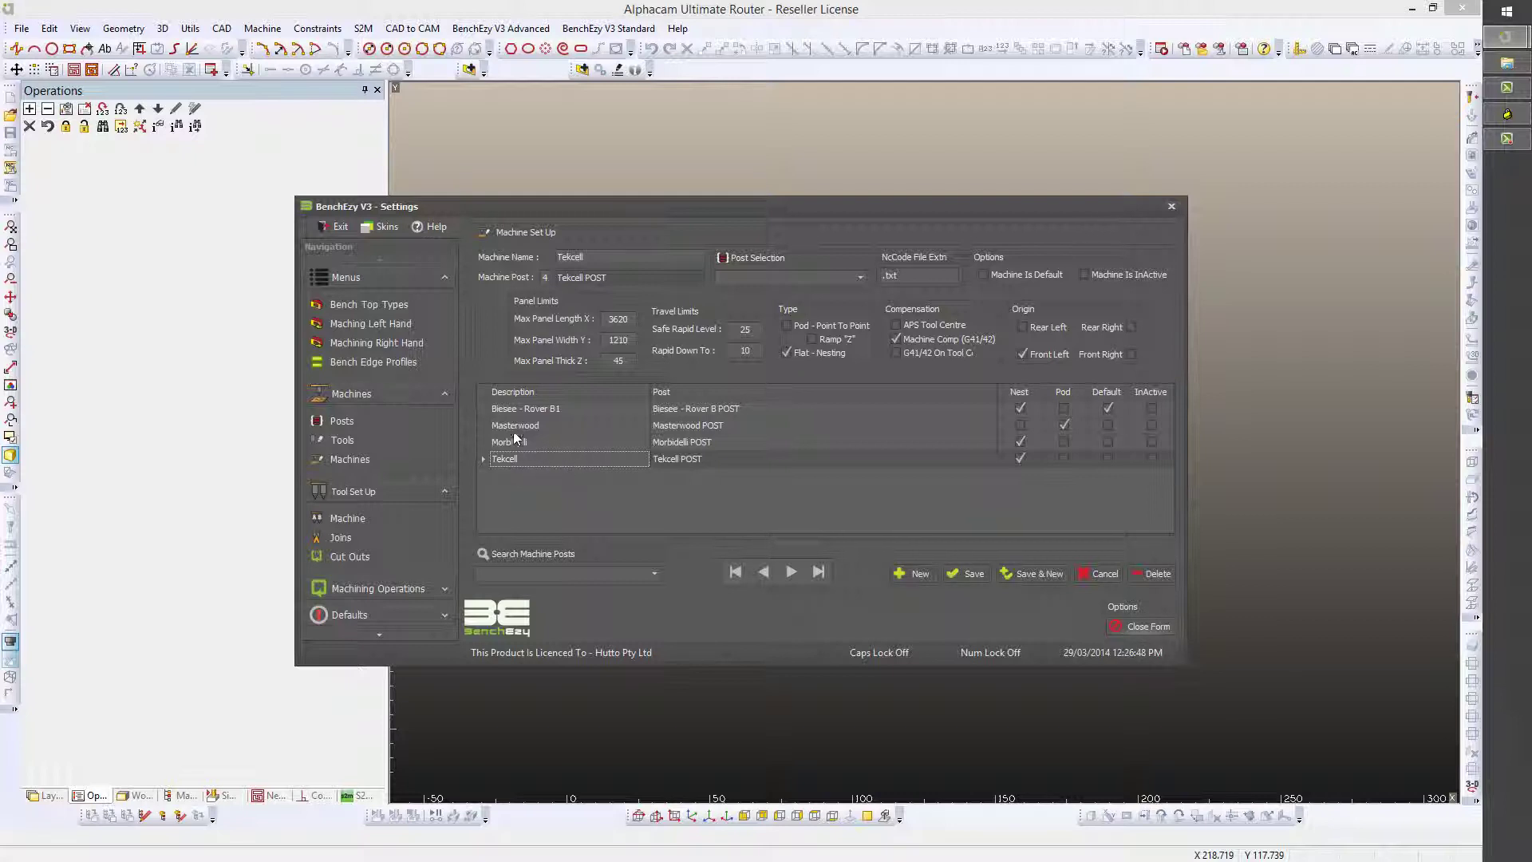
# Switch the Biesse - Rover B1 machine's post to Masterwood POST and back to Biesse - Rover B POST.
pyautogui.click(575, 410)
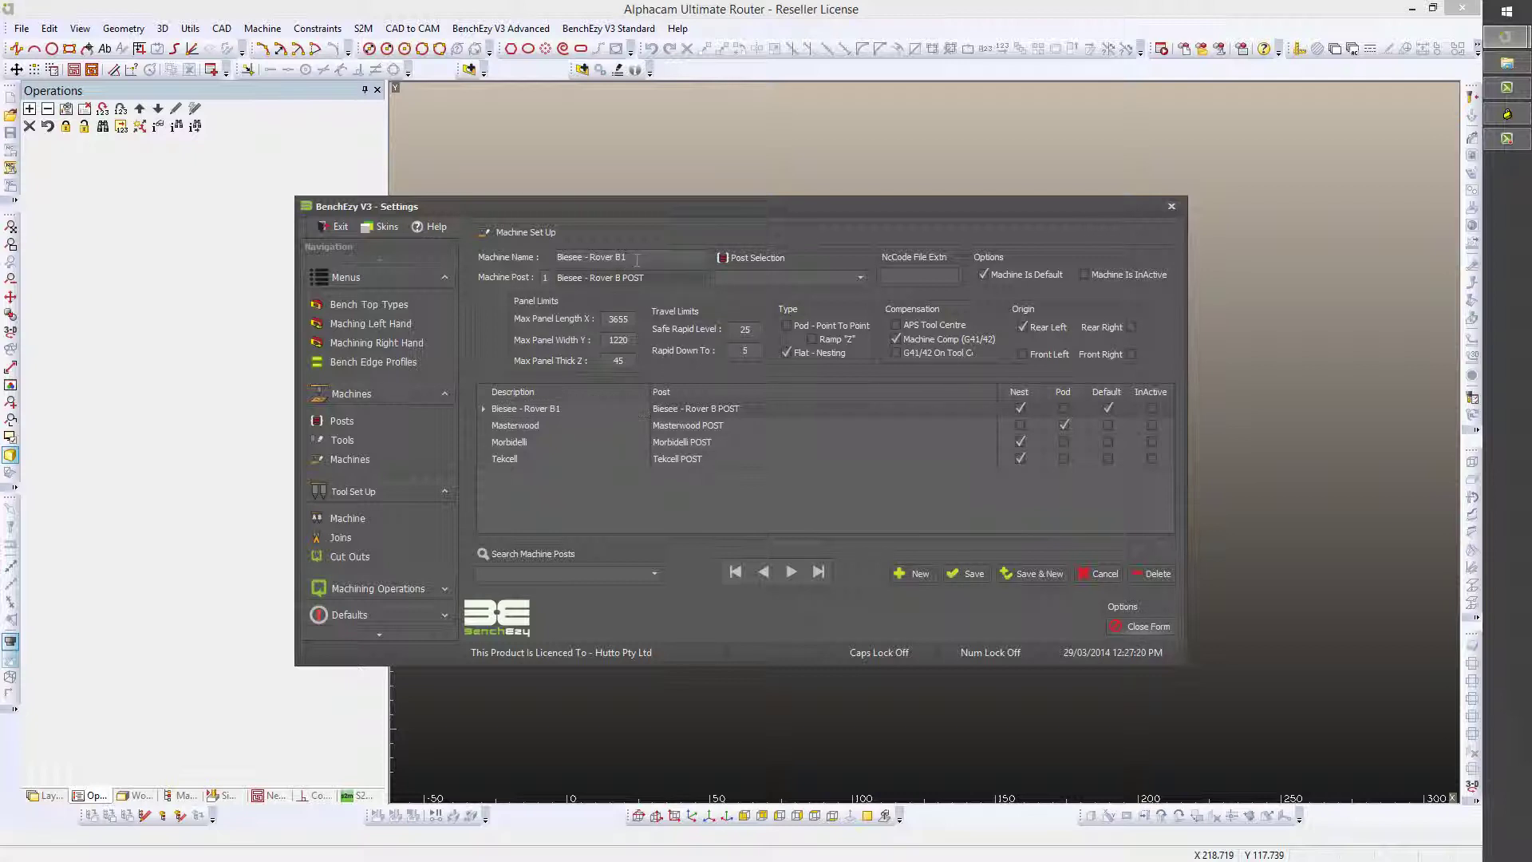
pyautogui.click(512, 258)
pyautogui.click(858, 276)
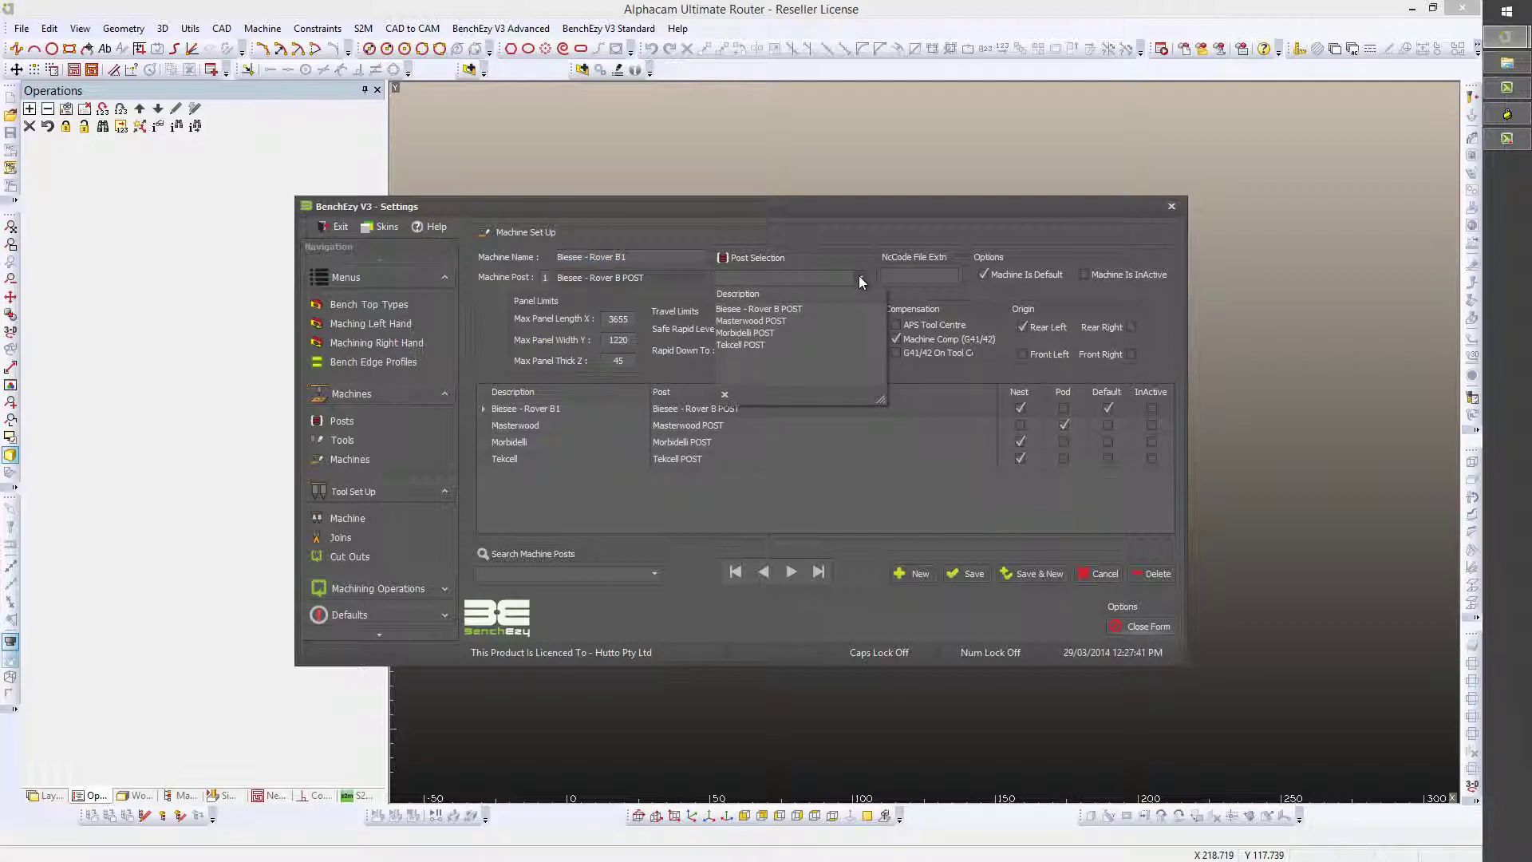
pyautogui.click(740, 319)
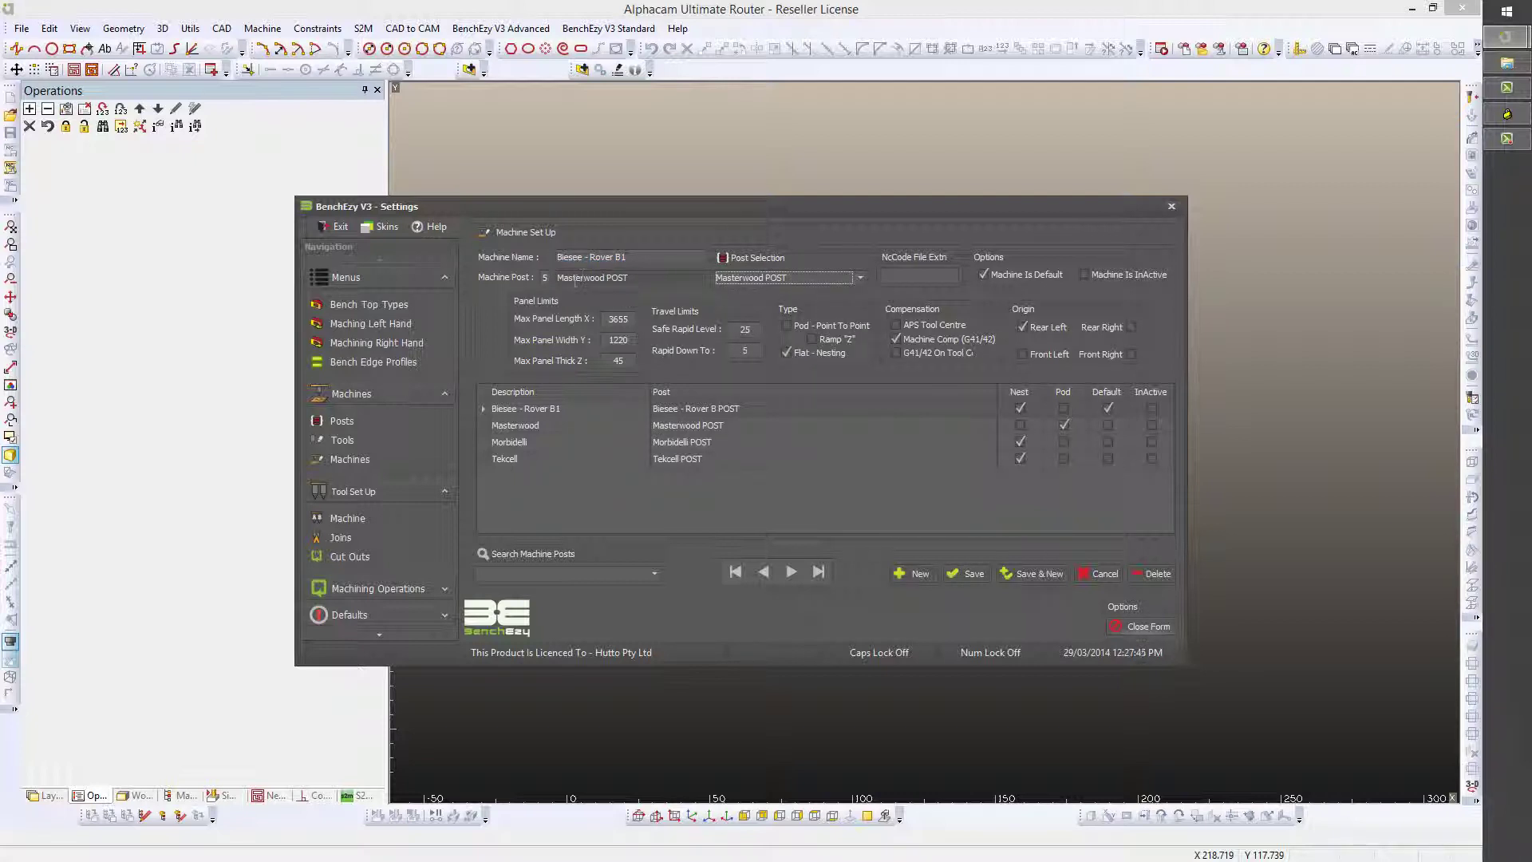
pyautogui.click(861, 278)
pyautogui.click(771, 314)
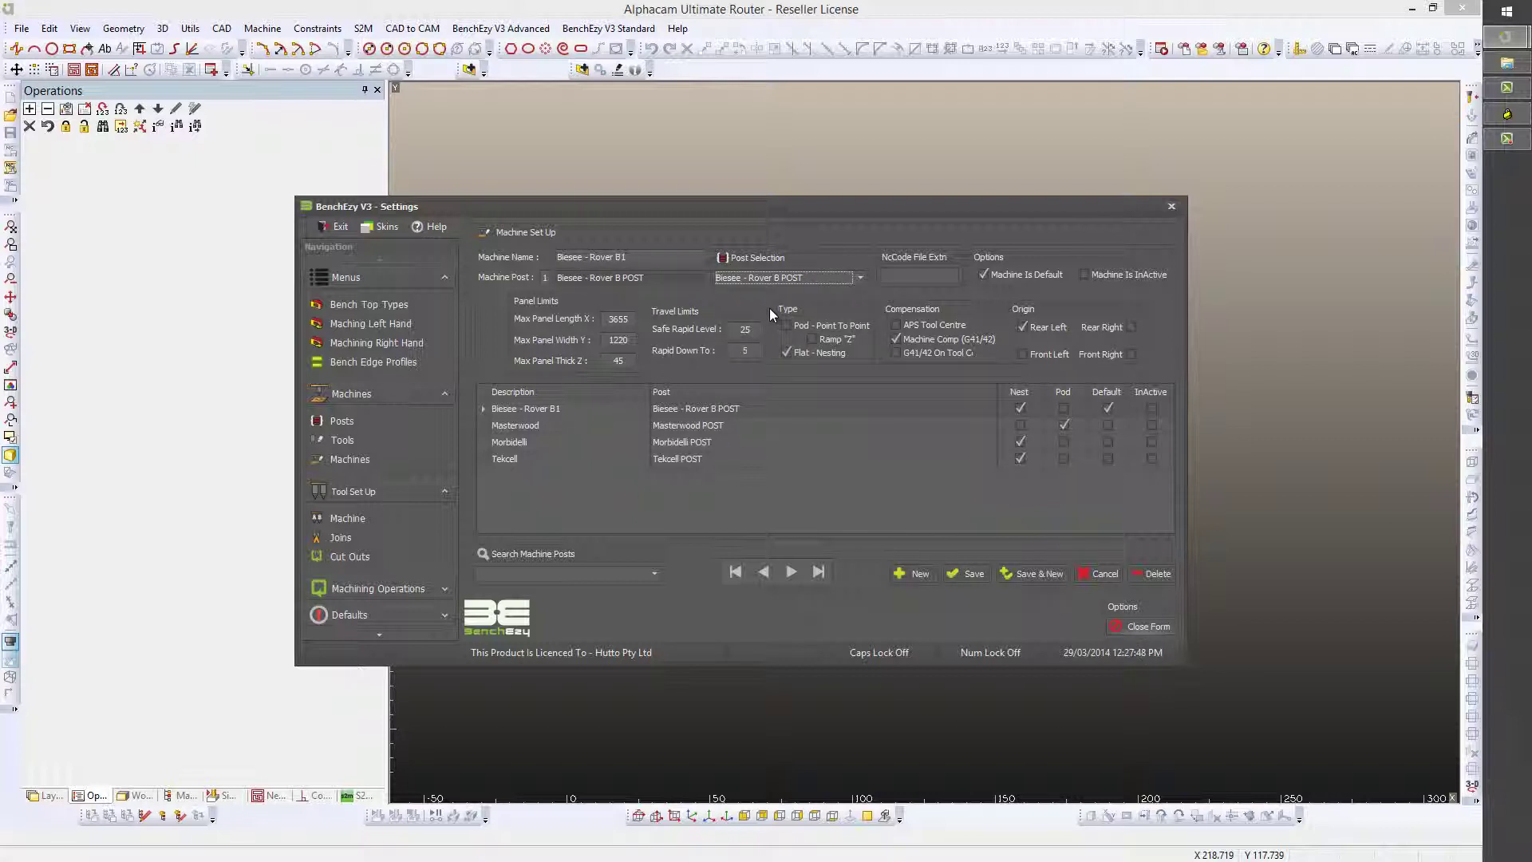
# Review the NC file extension, maximum panel length, width and thickness, and travel limits of the Biesse - Rover B1 machine.
pyautogui.click(910, 276)
pyautogui.doubleClick(608, 319)
pyautogui.doubleClick(616, 340)
pyautogui.doubleClick(616, 361)
pyautogui.doubleClick(738, 330)
pyautogui.press('Tab')
# Compare the type, compensation and origin settings of the Masterwood, Biesse - Rover B1, Morbidelli and Tekcell machines.
pyautogui.click(694, 424)
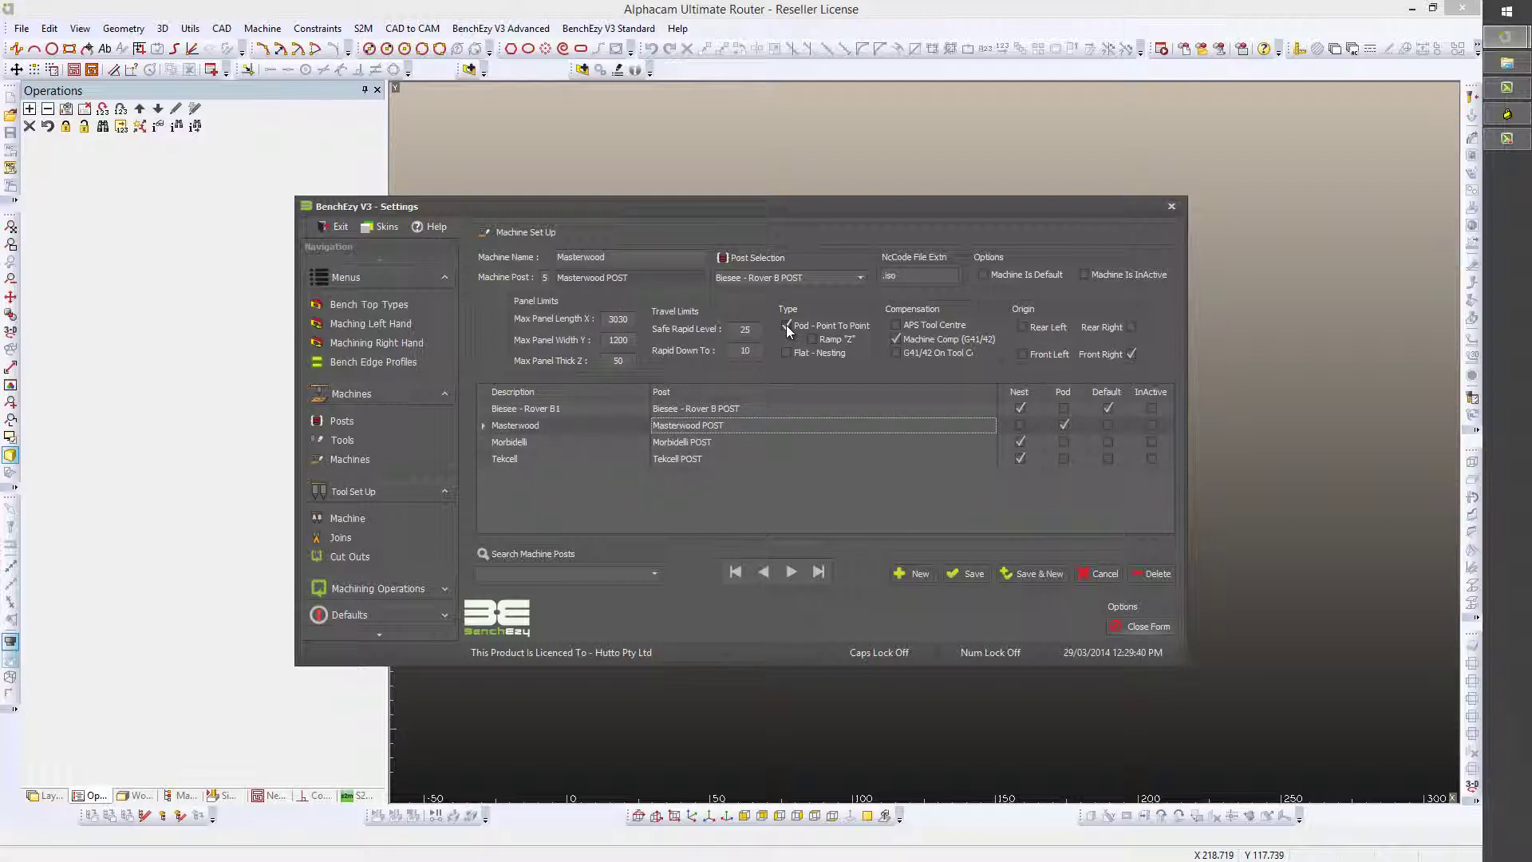
pyautogui.click(724, 408)
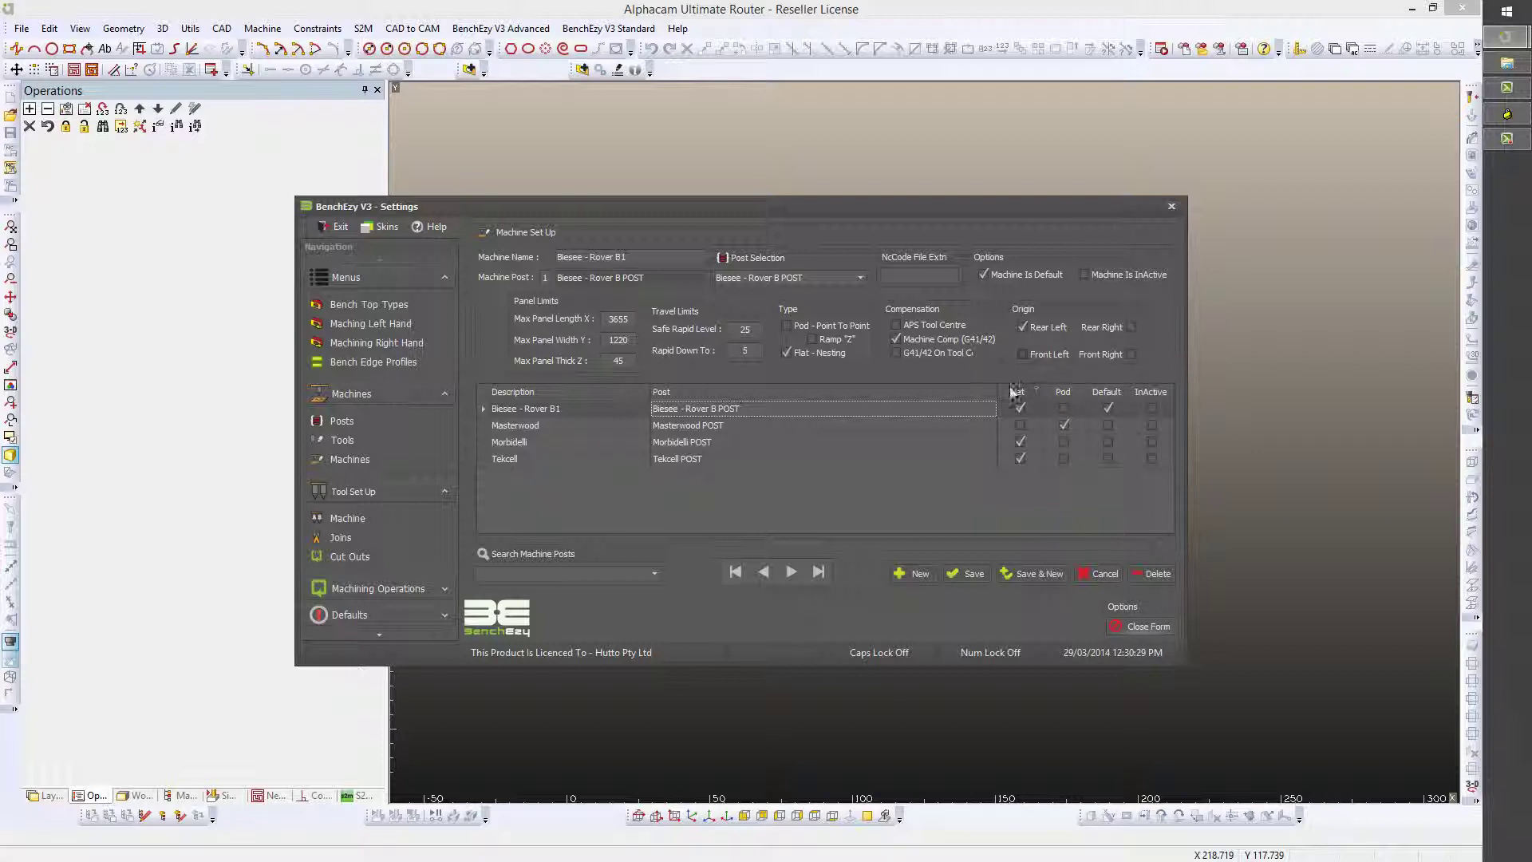
pyautogui.click(504, 425)
pyautogui.click(508, 444)
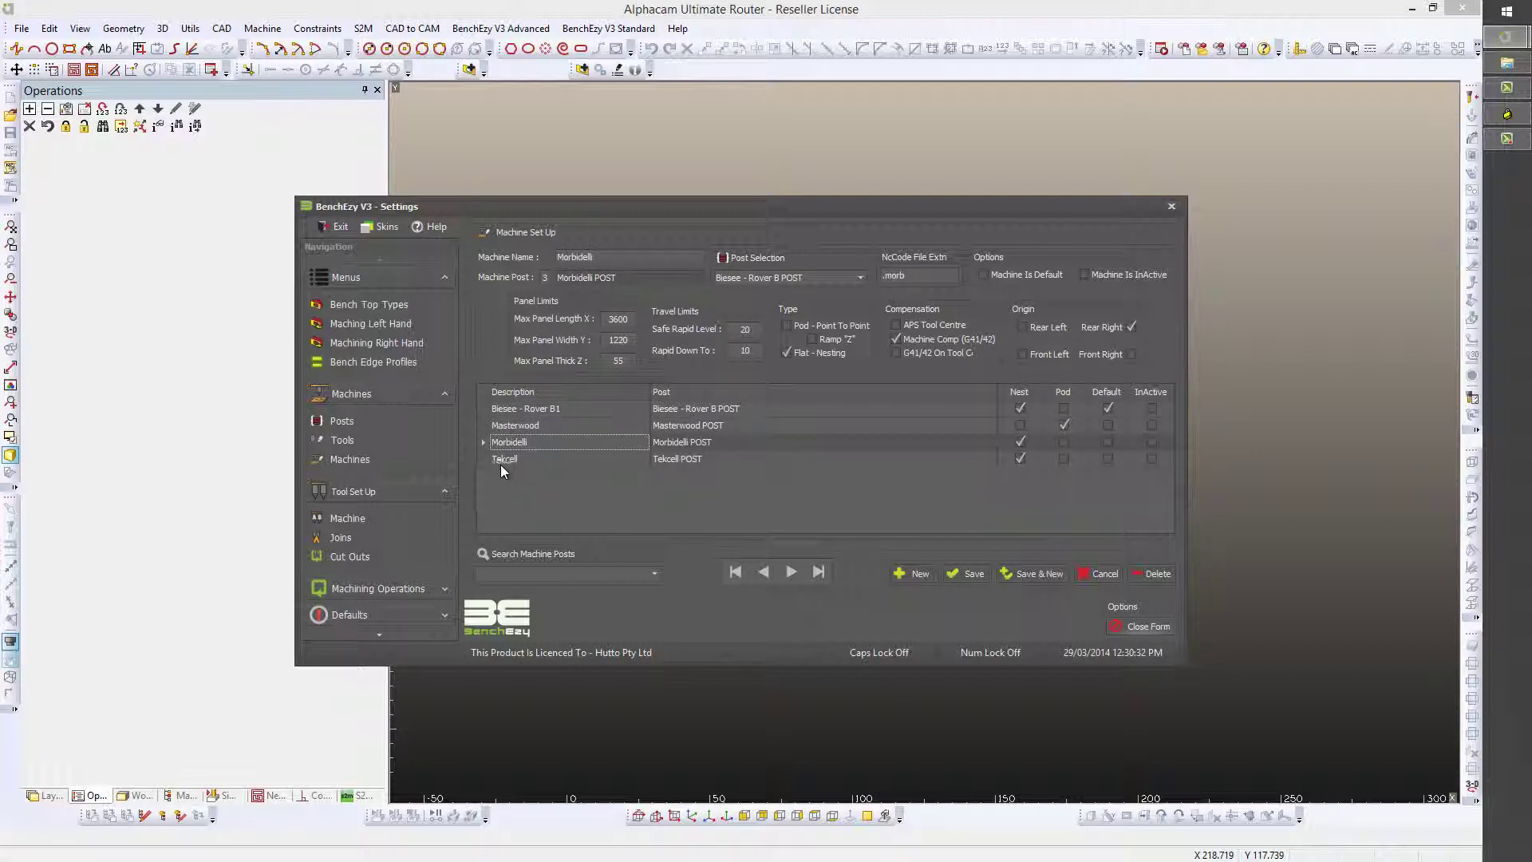
pyautogui.click(505, 459)
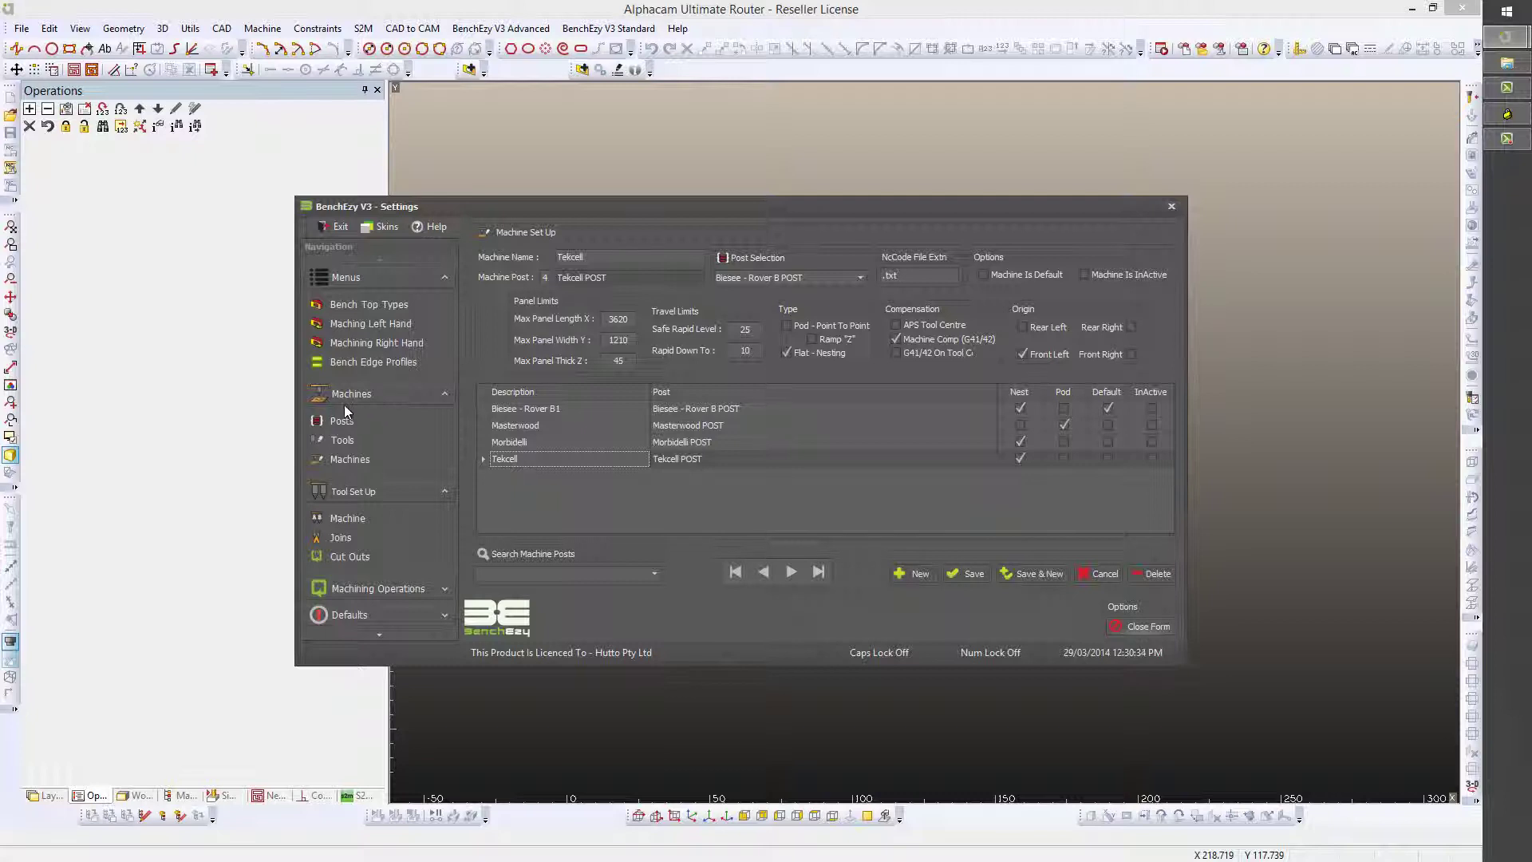